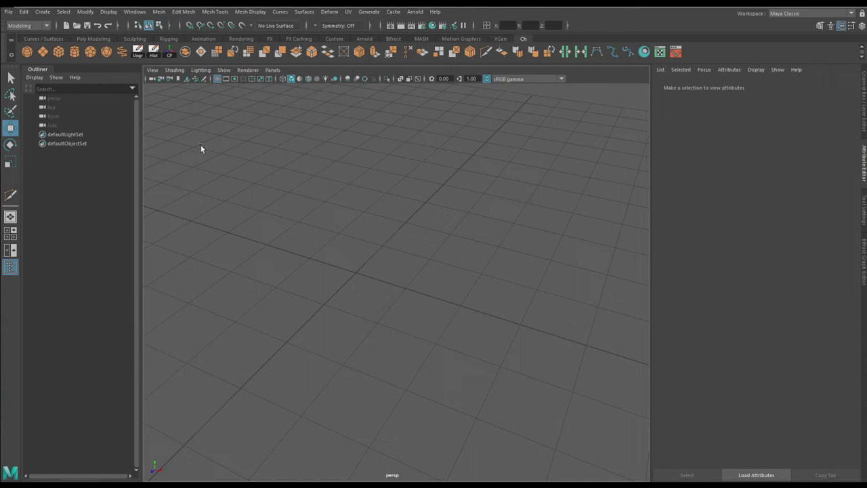
# - Create a polygon plane with 4 width and 1 height subdivisions
pyautogui.click(44, 53)
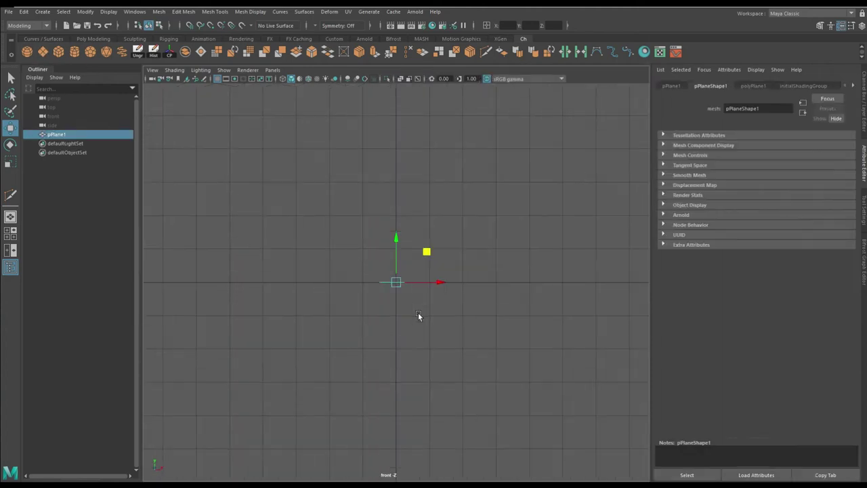
pyautogui.press('f')
pyautogui.click(754, 85)
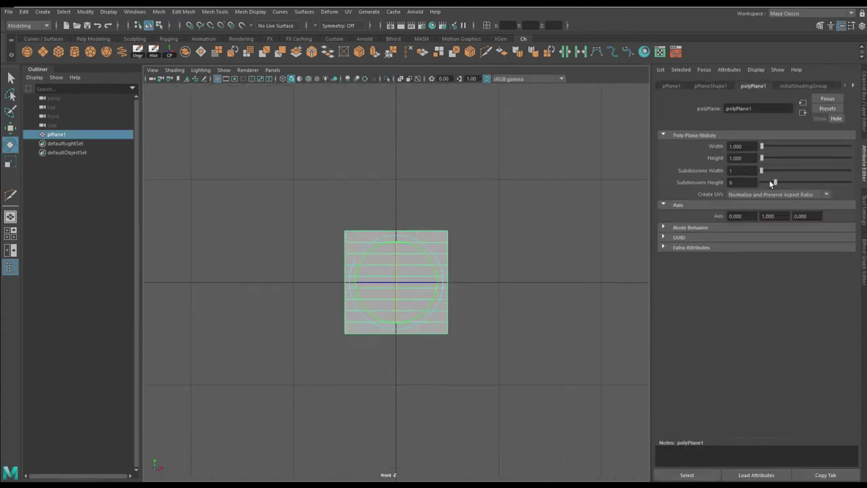
pyautogui.moveTo(776, 170); pyautogui.dragTo(766, 170)
# - Move the plane's right and left edges outward to lengthen the outline
pyautogui.moveTo(397, 242); pyautogui.dragTo(368, 237, button='right')
pyautogui.click(422, 271)
pyautogui.press('w')
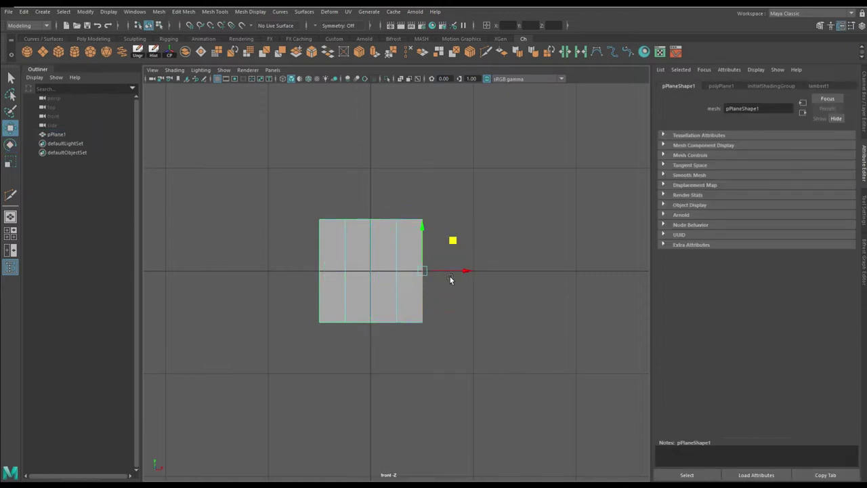
pyautogui.moveTo(450, 271); pyautogui.dragTo(521, 270)
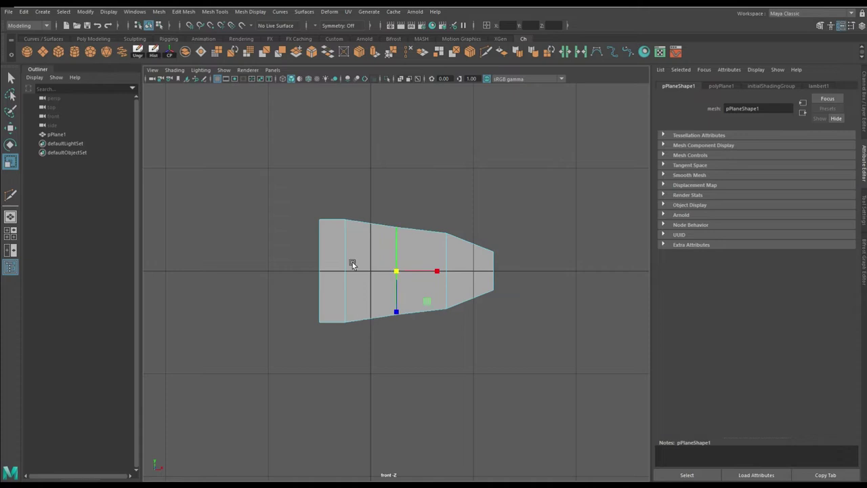
pyautogui.click(331, 273)
pyautogui.keyDown('alt'); pyautogui.moveTo(331, 273); pyautogui.dragTo(395, 269, button='middle'); pyautogui.keyUp('alt')
pyautogui.press('w')
pyautogui.moveTo(431, 298); pyautogui.dragTo(346, 300)
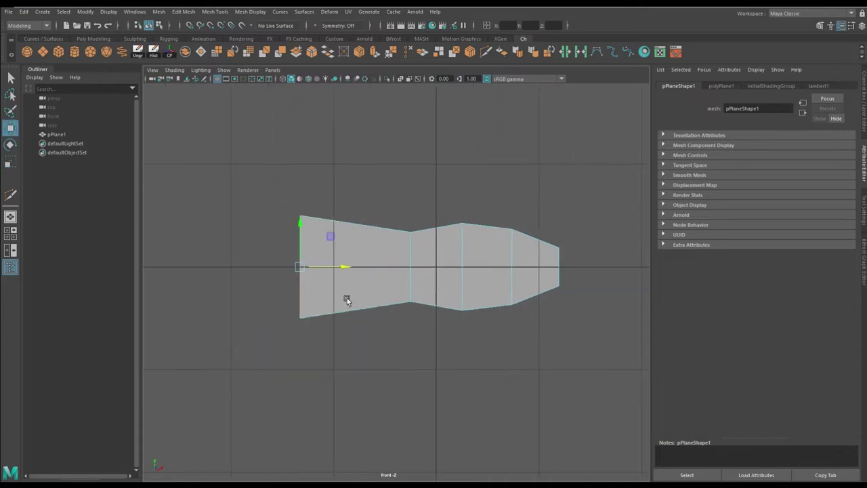
# - Scale the left edge down to a point and cut an extra edge near the narrow end
pyautogui.moveTo(283, 272); pyautogui.dragTo(255, 269, button='middle')
pyautogui.press('w')
pyautogui.press('r')
pyautogui.moveTo(375, 331); pyautogui.dragTo(355, 270, button='middle')
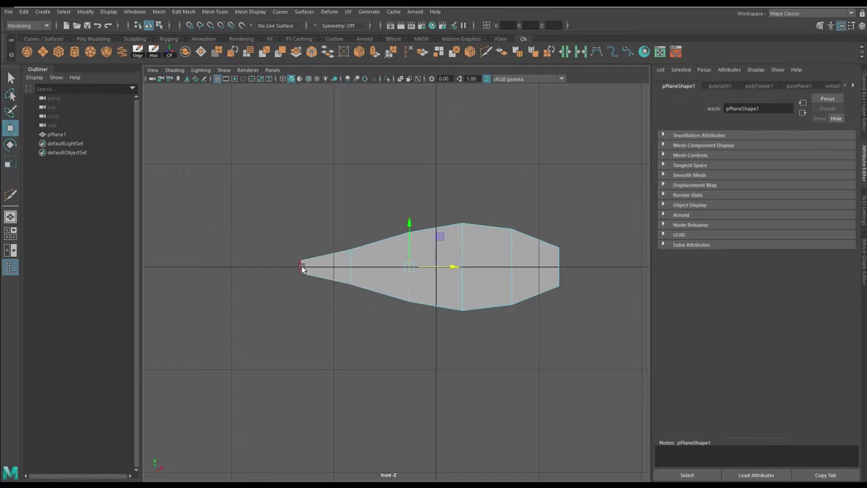
# - Extrude the tail edge and pull its tip up into the upper tail fin
pyautogui.keyDown('alt'); pyautogui.moveTo(303, 269); pyautogui.dragTo(358, 274, button='middle'); pyautogui.keyUp('alt')
pyautogui.press('y')
pyautogui.hotkey('ctrl', 'e')
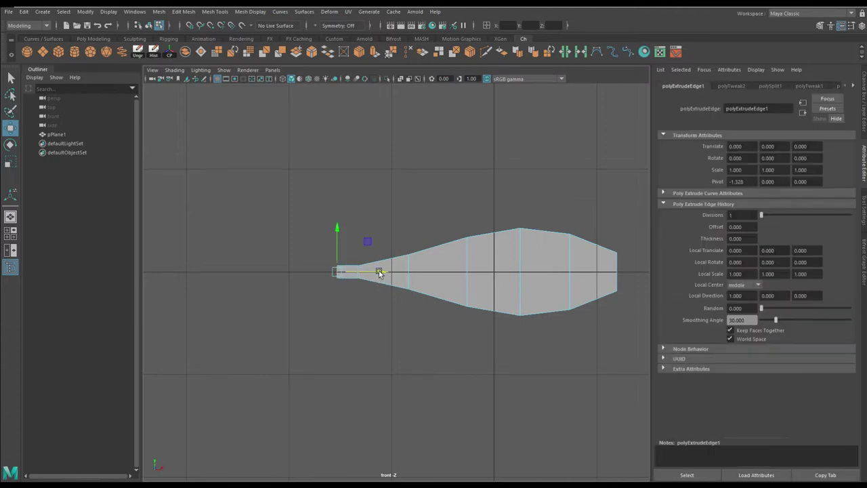
pyautogui.hotkey('ctrl', 'z')
pyautogui.hotkey('ctrl', 'z')
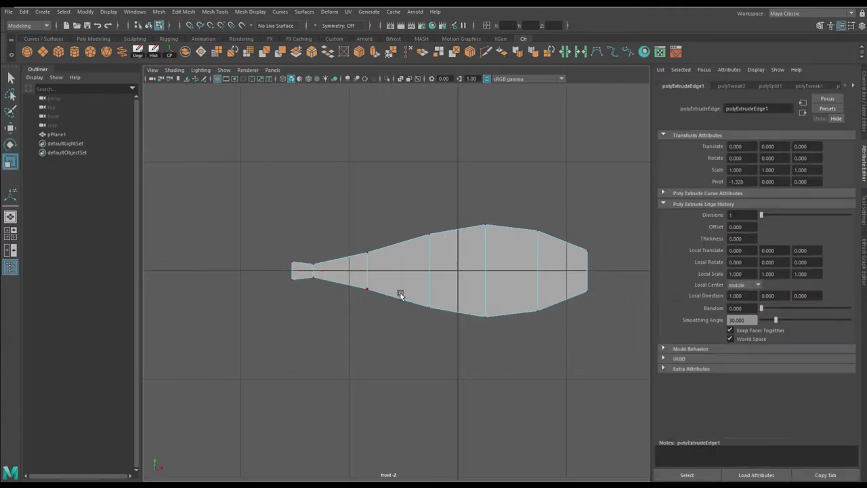
pyautogui.press('w')
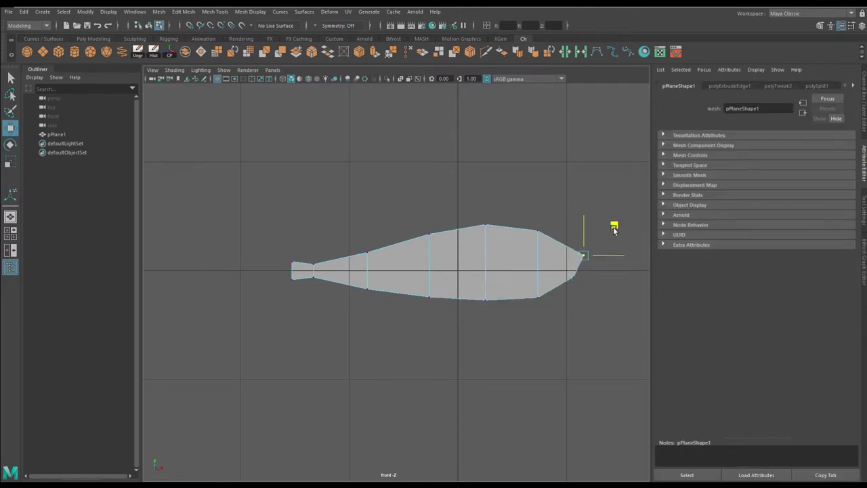
pyautogui.keyDown('alt'); pyautogui.moveTo(324, 252); pyautogui.dragTo(346, 254, button='middle'); pyautogui.keyUp('alt')
pyautogui.hotkey('ctrl', 'e')
pyautogui.moveTo(343, 202)
pyautogui.mouseDown()
pyautogui.moveTo(306, 195)
pyautogui.moveTo(311, 243)
pyautogui.mouseUp()
# - Extrude the lower tail edge and pull it downward into the lower fin
pyautogui.click(352, 287)
pyautogui.hotkey('ctrl', 'e')
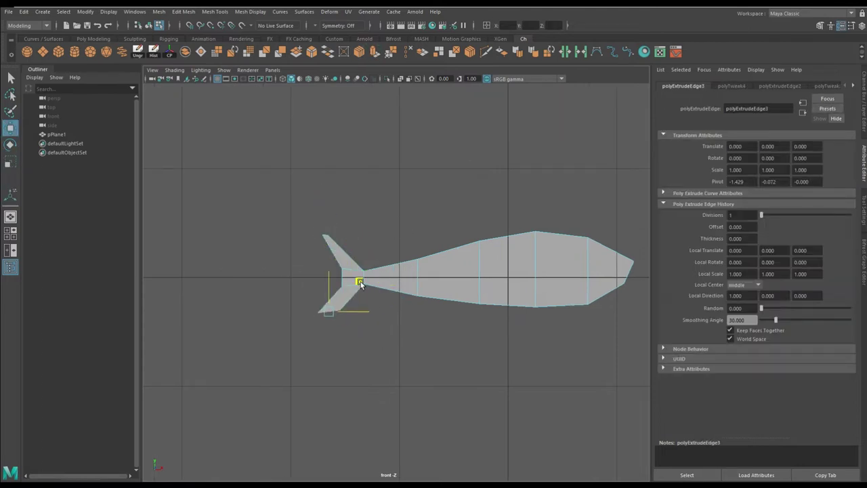
pyautogui.press('w')
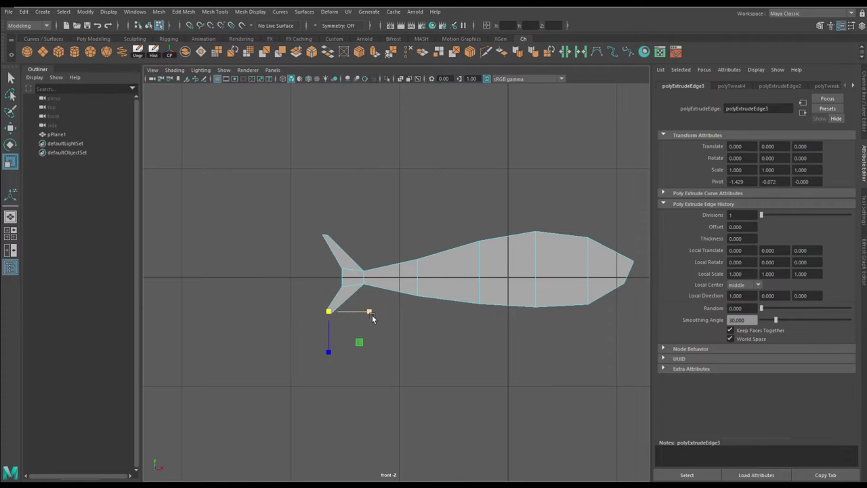
pyautogui.moveTo(372, 315); pyautogui.dragTo(362, 290)
pyautogui.keyDown('alt'); pyautogui.moveTo(443, 350); pyautogui.dragTo(365, 325, button='middle'); pyautogui.keyUp('alt')
# - Lower a vertical body edge slightly and connect a lengthwise edge through the body's middle
pyautogui.moveTo(329, 261); pyautogui.dragTo(341, 237, button='right')
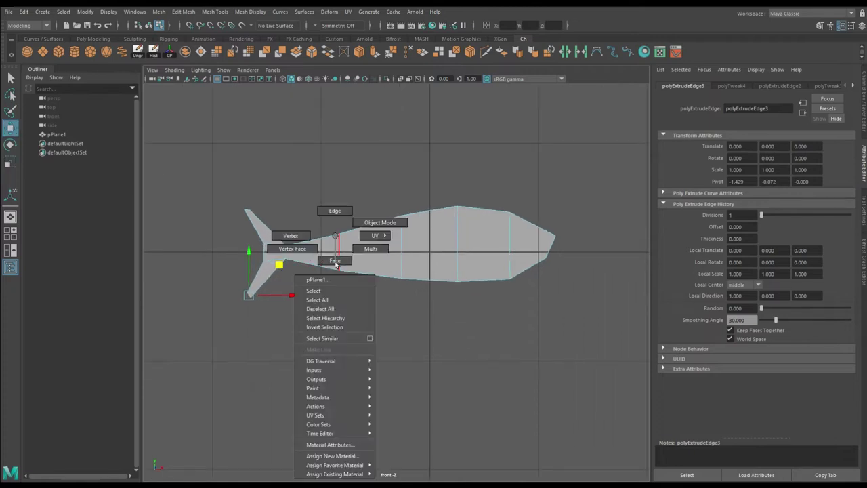
pyautogui.click(340, 237)
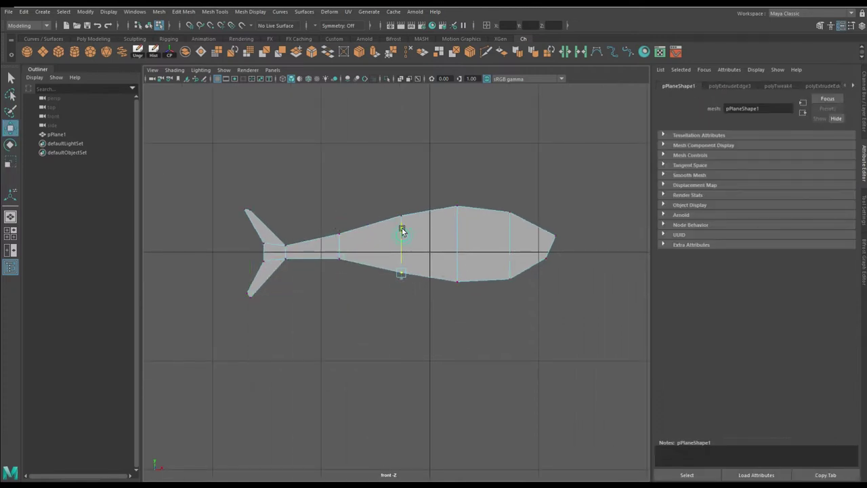
pyautogui.click(339, 247)
pyautogui.moveTo(339, 203); pyautogui.dragTo(339, 211)
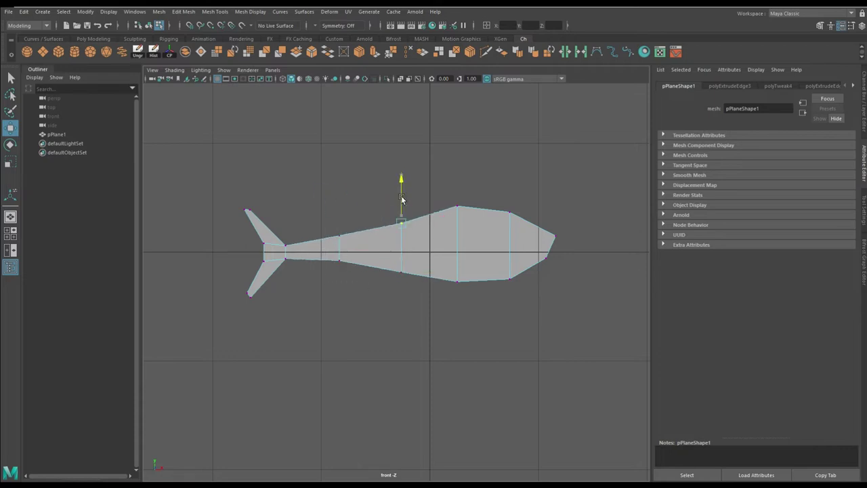
pyautogui.keyDown('shift'); pyautogui.moveTo(450, 250); pyautogui.dragTo(484, 270, button='right'); pyautogui.keyUp('shift')
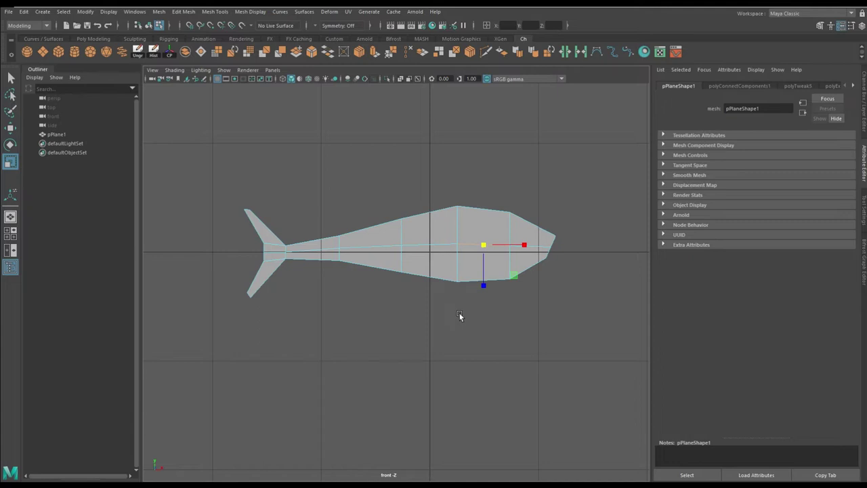
# - Extrude the fish face about 0.194 units for thickness
pyautogui.press('w')
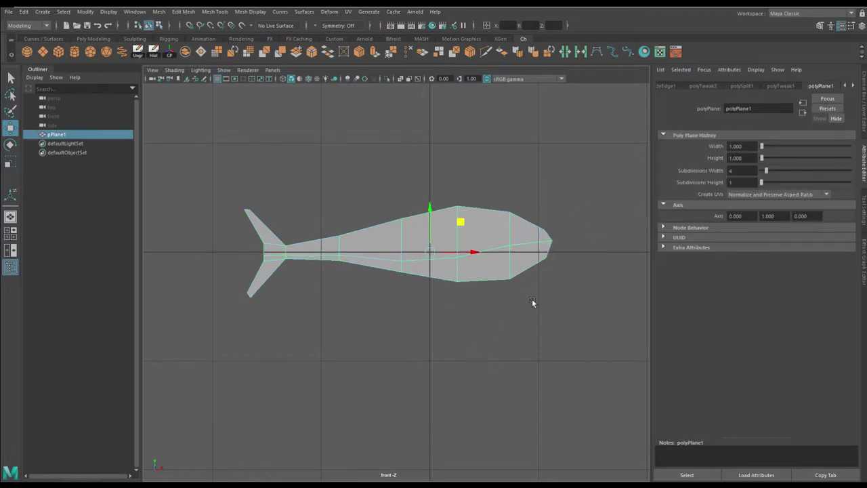
pyautogui.click(377, 51)
pyautogui.moveTo(320, 314); pyautogui.dragTo(325, 292, button='middle')
pyautogui.moveTo(325, 292)
pyautogui.keyDown('alt'); pyautogui.mouseDown()
pyautogui.moveTo(355, 290)
pyautogui.moveTo(380, 319)
pyautogui.moveTo(289, 374)
pyautogui.moveTo(549, 361)
pyautogui.moveTo(300, 362)
pyautogui.moveTo(374, 357)
pyautogui.moveTo(252, 407)
pyautogui.moveTo(369, 312)
pyautogui.mouseUp(); pyautogui.keyUp('alt')
pyautogui.press('q')
pyautogui.press('F8')
# - Set the symmetry option to Object X
pyautogui.press('r')
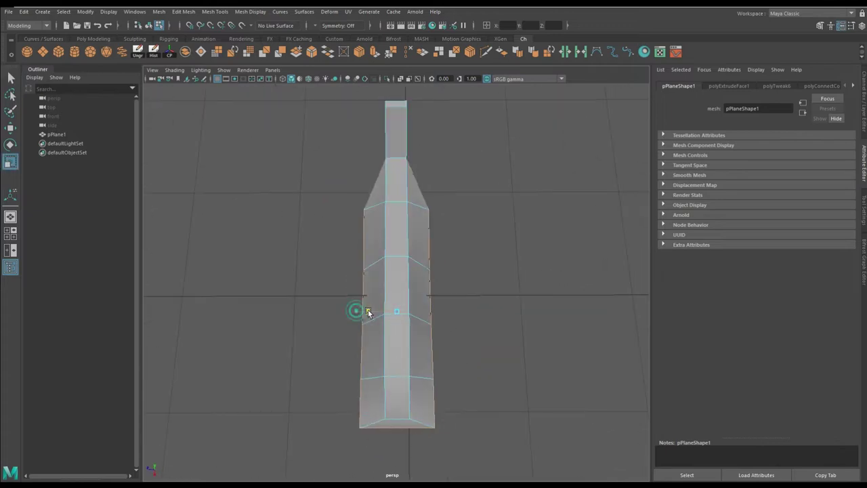
pyautogui.click(314, 27)
pyautogui.click(332, 42)
# - Switch symmetry to Object Z and frame the fish mesh in the top view
pyautogui.click(332, 25)
pyautogui.click(332, 59)
pyautogui.moveTo(383, 237); pyautogui.dragTo(407, 220, button='right')
pyautogui.keyDown('alt'); pyautogui.moveTo(407, 221); pyautogui.dragTo(380, 203); pyautogui.keyUp('alt')
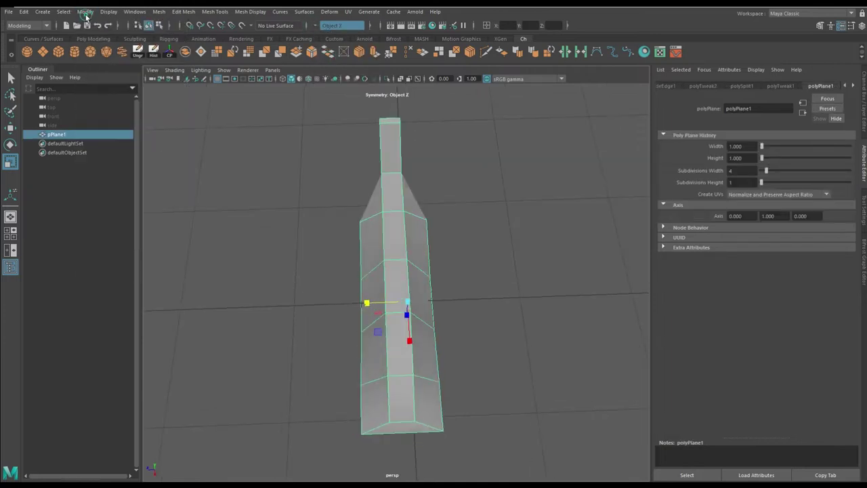
pyautogui.moveTo(434, 280)
pyautogui.keyDown('alt'); pyautogui.mouseDown()
pyautogui.moveTo(383, 341)
pyautogui.moveTo(320, 191)
pyautogui.mouseUp(); pyautogui.keyUp('alt')
pyautogui.click(383, 341)
pyautogui.press('space')
pyautogui.press('space')
pyautogui.press('f')
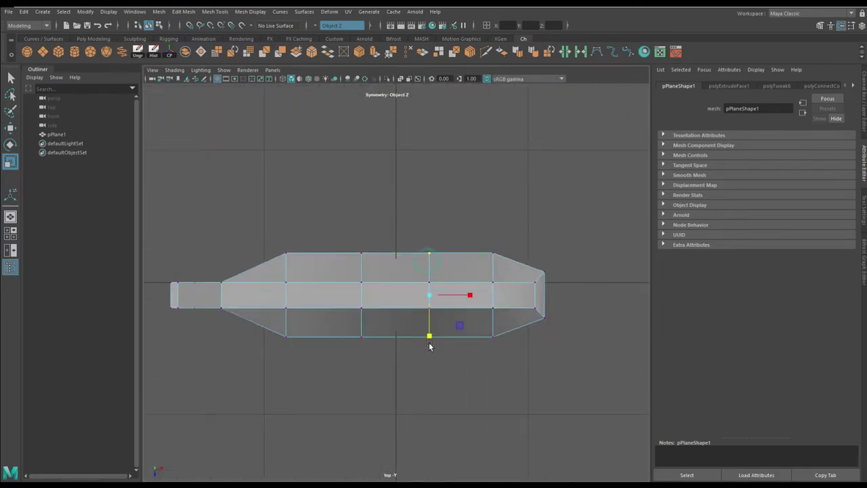
# - Push the middle vertices outward to widen the body and pull the rear pair toward the centre
pyautogui.moveTo(429, 346); pyautogui.dragTo(429, 366)
pyautogui.click(361, 335)
pyautogui.moveTo(362, 337); pyautogui.dragTo(366, 357)
pyautogui.moveTo(285, 264); pyautogui.dragTo(287, 305)
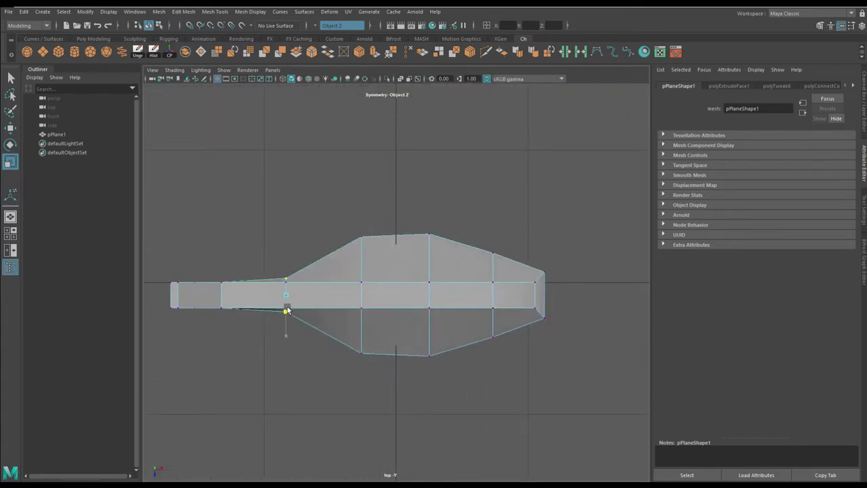
# - Check the widened body in perspective with smooth preview on and off
pyautogui.press('space')
pyautogui.press('space')
pyautogui.keyDown('alt'); pyautogui.moveTo(511, 318); pyautogui.dragTo(404, 313); pyautogui.keyUp('alt')
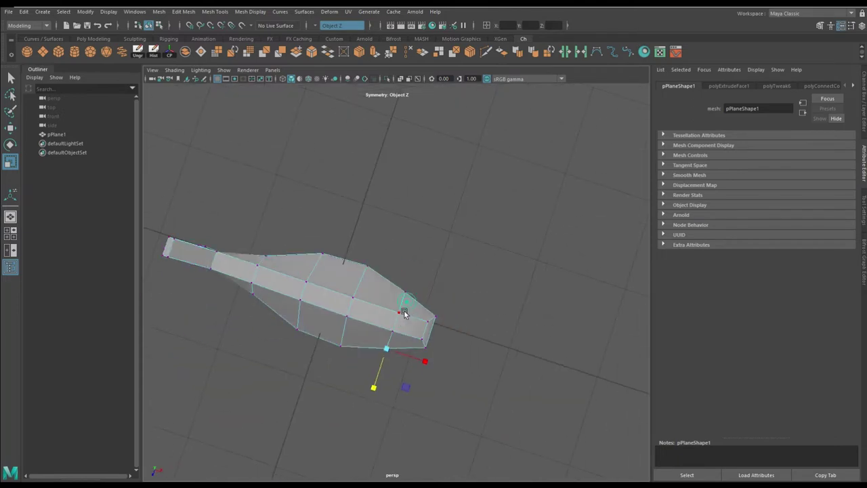
pyautogui.press('3')
pyautogui.moveTo(381, 370)
pyautogui.keyDown('alt'); pyautogui.mouseDown()
pyautogui.moveTo(403, 253)
pyautogui.moveTo(380, 368)
pyautogui.mouseUp(); pyautogui.keyUp('alt')
pyautogui.press('1')
pyautogui.press('w')
pyautogui.click(403, 253)
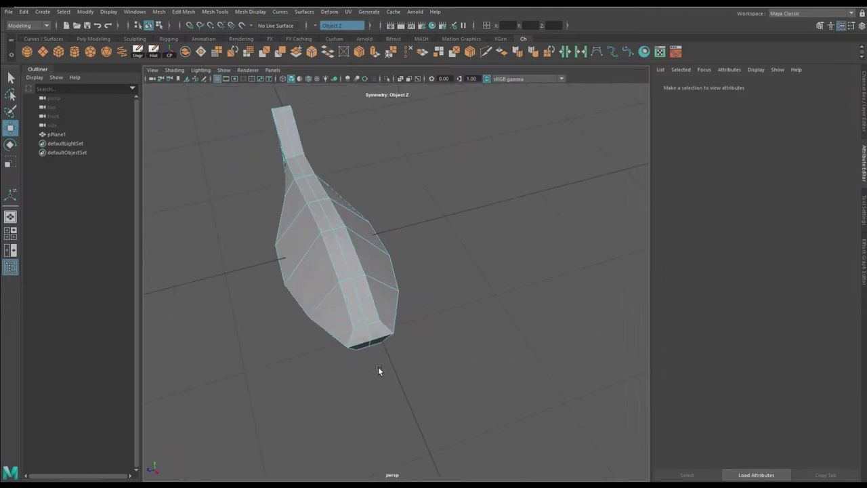
# - Reselect the fish and review its smoothed shape from side and front angles
pyautogui.click(359, 318)
pyautogui.press('r')
pyautogui.keyDown('alt'); pyautogui.moveTo(315, 258); pyautogui.dragTo(276, 261); pyautogui.keyUp('alt')
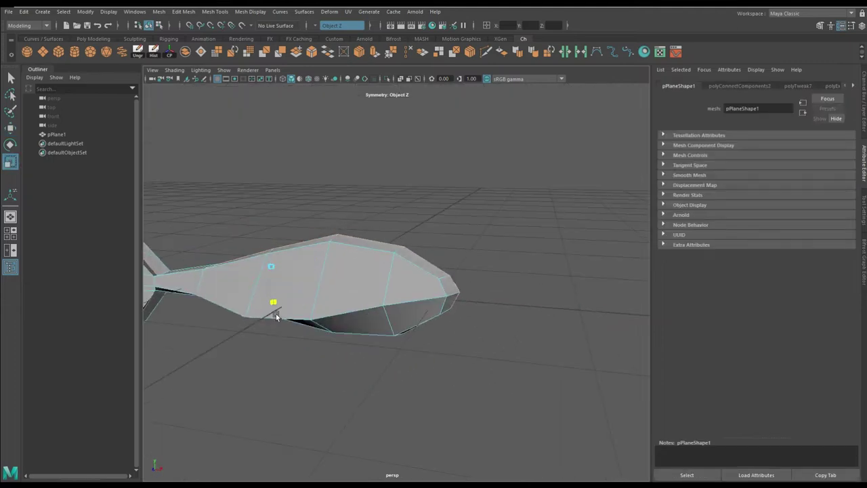
pyautogui.keyDown('alt'); pyautogui.moveTo(276, 317); pyautogui.dragTo(397, 252); pyautogui.keyUp('alt')
pyautogui.press('3')
pyautogui.moveTo(500, 323)
pyautogui.keyDown('alt'); pyautogui.mouseDown()
pyautogui.moveTo(353, 319)
pyautogui.moveTo(292, 244)
pyautogui.moveTo(236, 224)
pyautogui.moveTo(430, 209)
pyautogui.moveTo(382, 268)
pyautogui.mouseUp(); pyautogui.keyUp('alt')
pyautogui.press('1')
pyautogui.click(41, 134)
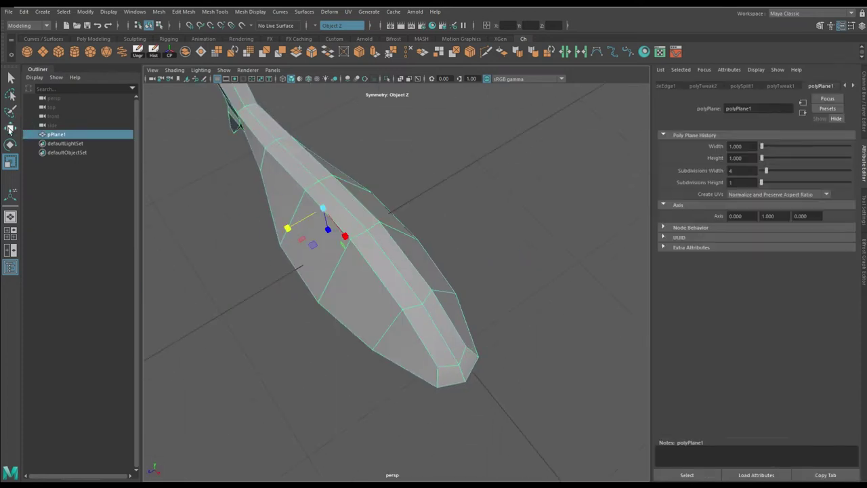
# - Orbit to a front-on view and enter vertex editing on the fish
pyautogui.click(10, 128)
pyautogui.keyDown('alt'); pyautogui.moveTo(305, 305); pyautogui.dragTo(433, 292); pyautogui.keyUp('alt')
pyautogui.click(85, 12)
pyautogui.click(121, 59)
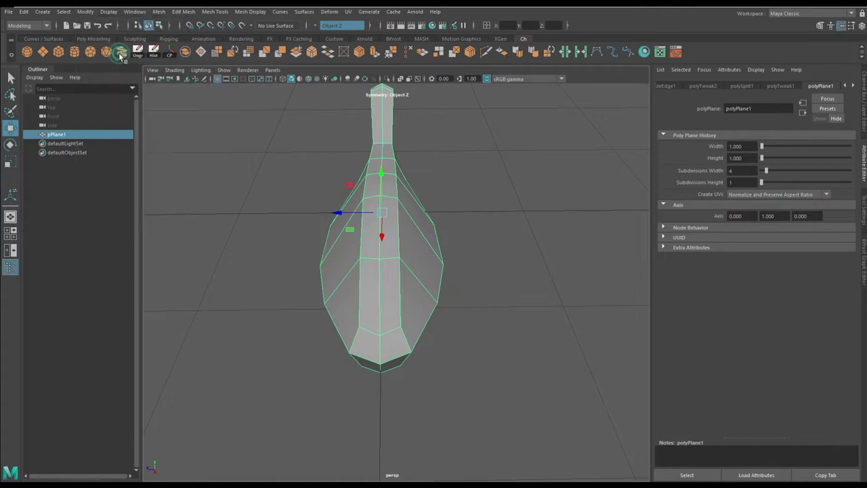
pyautogui.moveTo(314, 227); pyautogui.dragTo(287, 217, button='right')
pyautogui.click(488, 322)
pyautogui.moveTo(353, 312)
pyautogui.keyDown('alt'); pyautogui.mouseDown()
pyautogui.moveTo(475, 319)
pyautogui.moveTo(406, 251)
pyautogui.mouseUp(); pyautogui.keyUp('alt')
pyautogui.press('space')
pyautogui.press('space')
pyautogui.moveTo(407, 250); pyautogui.dragTo(387, 236, button='right')
# - Bevel an underside edge with a fraction of about 0.088
pyautogui.click(406, 205)
pyautogui.moveTo(406, 205)
pyautogui.keyDown('alt'); pyautogui.mouseDown()
pyautogui.moveTo(420, 224)
pyautogui.moveTo(407, 203)
pyautogui.mouseUp(); pyautogui.keyUp('alt')
pyautogui.click(720, 90)
pyautogui.moveTo(475, 271)
pyautogui.keyDown('alt'); pyautogui.mouseDown()
pyautogui.moveTo(465, 281)
pyautogui.moveTo(368, 267)
pyautogui.moveTo(434, 301)
pyautogui.moveTo(392, 257)
pyautogui.mouseUp(); pyautogui.keyUp('alt')
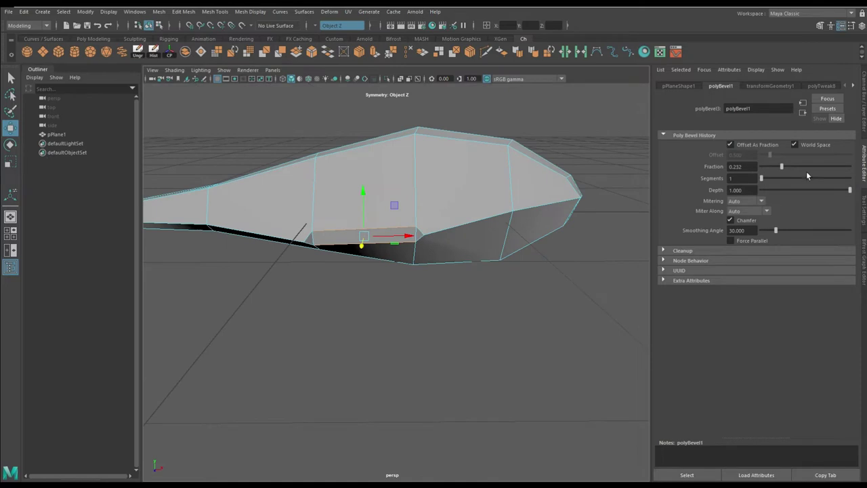
pyautogui.moveTo(781, 166); pyautogui.dragTo(768, 169)
pyautogui.moveTo(442, 248); pyautogui.dragTo(409, 231, button='right')
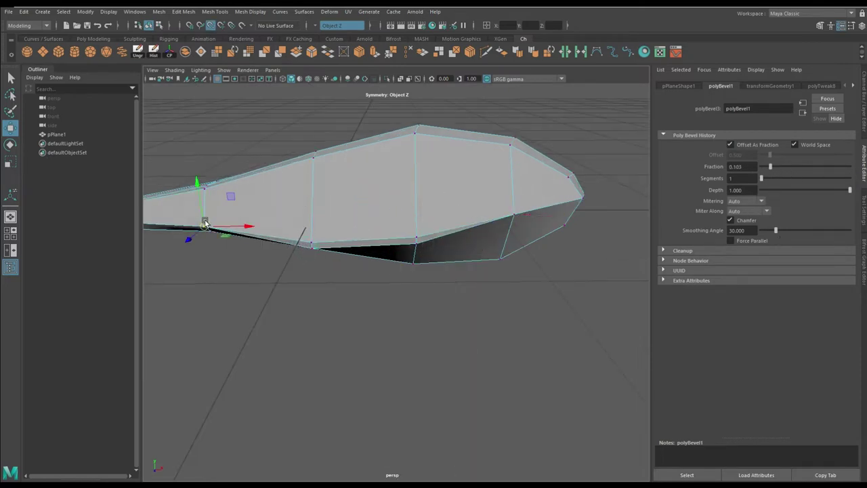
# - Extrude a lower-body face into a flap, bevel its bottom edge and extrude again
pyautogui.keyDown('alt'); pyautogui.moveTo(206, 224); pyautogui.dragTo(389, 227); pyautogui.keyUp('alt')
pyautogui.click(389, 226)
pyautogui.hotkey('ctrl', 'e')
pyautogui.moveTo(348, 258)
pyautogui.keyDown('alt'); pyautogui.mouseDown()
pyautogui.moveTo(393, 261)
pyautogui.moveTo(397, 287)
pyautogui.moveTo(352, 284)
pyautogui.moveTo(397, 319)
pyautogui.mouseUp(); pyautogui.keyUp('alt')
pyautogui.click(402, 277)
pyautogui.hotkey('ctrl', 'b')
pyautogui.hotkey('ctrl', 'e')
# - Move the flap's bottom and tip vertices back to taper it into a pointed pectoral fin
pyautogui.press('w')
pyautogui.click(431, 327)
pyautogui.moveTo(453, 323)
pyautogui.mouseDown()
pyautogui.moveTo(361, 330)
pyautogui.moveTo(325, 250)
pyautogui.moveTo(406, 308)
pyautogui.mouseUp()
pyautogui.click(442, 237)
pyautogui.moveTo(466, 267)
pyautogui.keyDown('alt'); pyautogui.mouseDown()
pyautogui.moveTo(395, 229)
pyautogui.moveTo(395, 192)
pyautogui.moveTo(339, 325)
pyautogui.mouseUp(); pyautogui.keyUp('alt')
pyautogui.click(327, 349)
pyautogui.moveTo(348, 383)
pyautogui.keyDown('alt'); pyautogui.mouseDown()
pyautogui.moveTo(393, 310)
pyautogui.moveTo(468, 271)
pyautogui.moveTo(407, 244)
pyautogui.moveTo(461, 198)
pyautogui.mouseUp(); pyautogui.keyUp('alt')
# - Return the mesh to object mode and select vertices on the fish from a side angle
pyautogui.rightClick(461, 199)
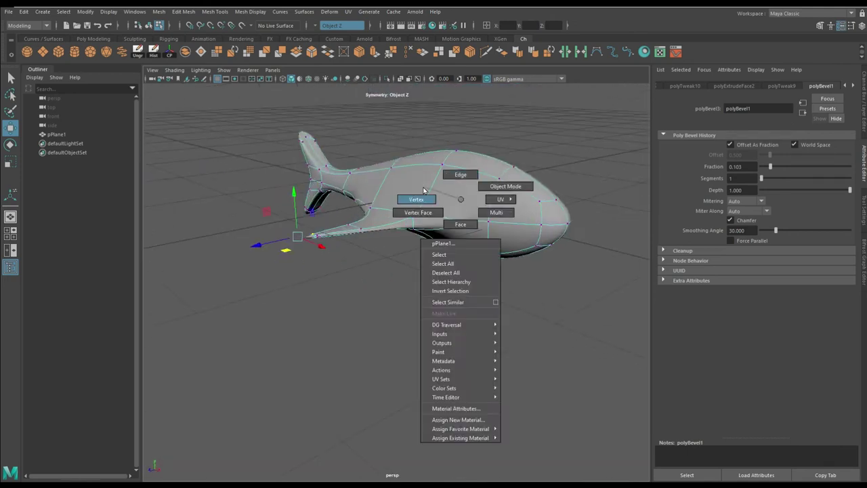
pyautogui.moveTo(425, 191); pyautogui.dragTo(506, 186, button='right')
pyautogui.moveTo(506, 186)
pyautogui.keyDown('alt'); pyautogui.mouseDown()
pyautogui.moveTo(437, 194)
pyautogui.moveTo(361, 255)
pyautogui.moveTo(436, 291)
pyautogui.moveTo(431, 254)
pyautogui.moveTo(436, 314)
pyautogui.moveTo(408, 263)
pyautogui.moveTo(284, 325)
pyautogui.moveTo(171, 217)
pyautogui.mouseUp(); pyautogui.keyUp('alt')
pyautogui.press('w')
pyautogui.click(251, 290)
pyautogui.click(313, 310)
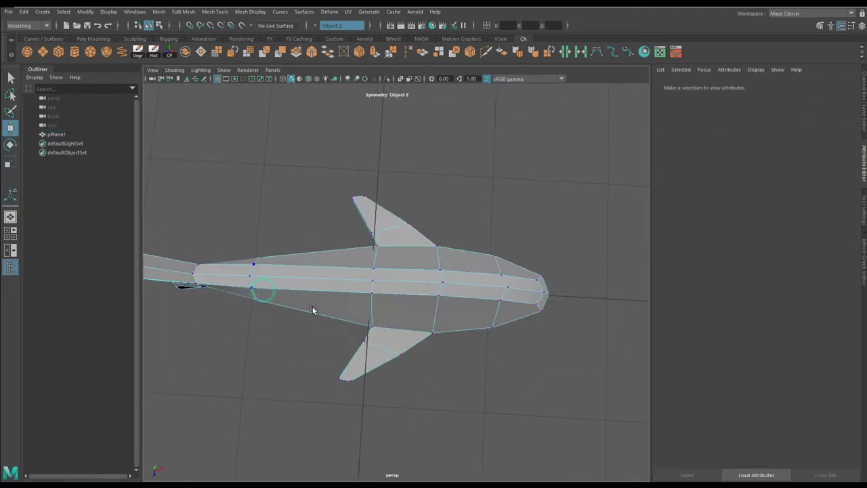
pyautogui.keyDown('alt'); pyautogui.moveTo(312, 309); pyautogui.dragTo(403, 271); pyautogui.keyUp('alt')
pyautogui.click(406, 218)
pyautogui.moveTo(406, 218)
pyautogui.keyDown('alt'); pyautogui.mouseDown()
pyautogui.moveTo(450, 316)
pyautogui.moveTo(407, 250)
pyautogui.moveTo(407, 220)
pyautogui.mouseUp(); pyautogui.keyUp('alt')
# - Bevel the top edge running along the shark's back
pyautogui.click(407, 250)
pyautogui.click(360, 54)
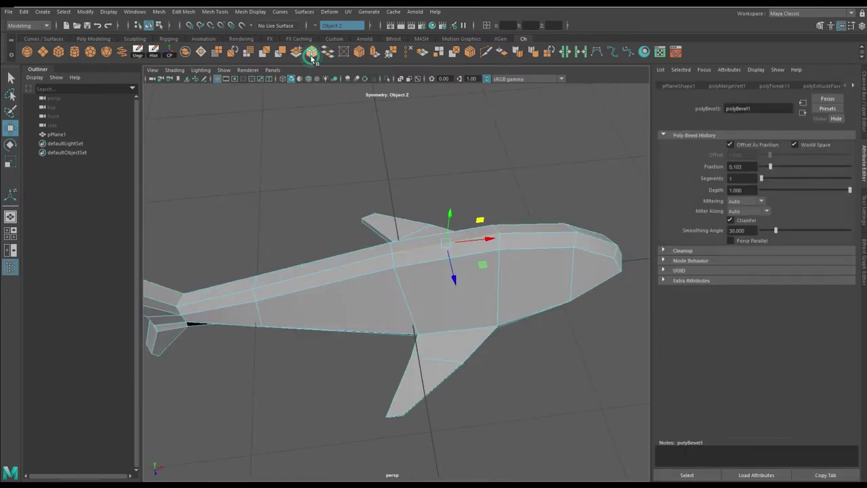
pyautogui.moveTo(435, 252); pyautogui.dragTo(433, 271, button='right')
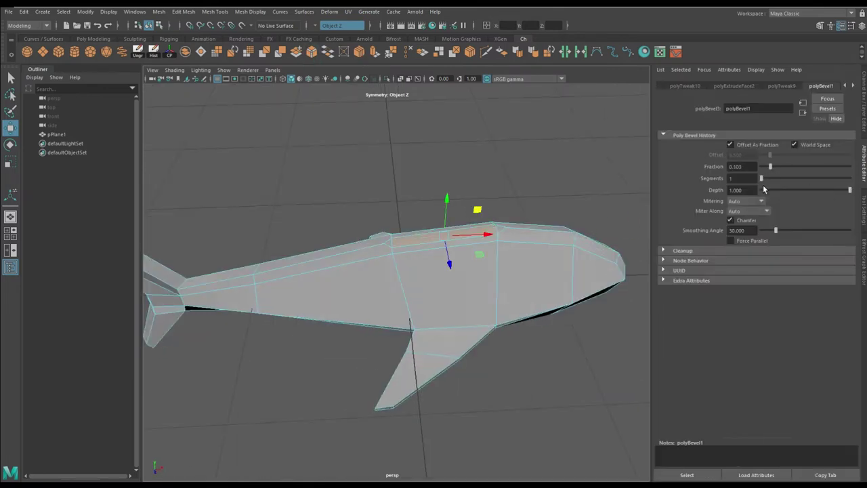
pyautogui.click(780, 87)
# - Extrude a back face upward into a dorsal fin and slant its top vertex backward
pyautogui.keyDown('alt'); pyautogui.moveTo(515, 285); pyautogui.dragTo(565, 267); pyautogui.keyUp('alt')
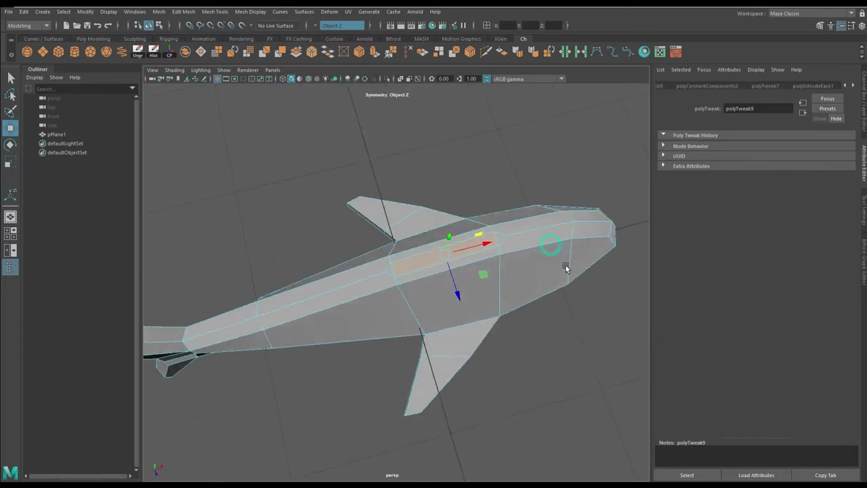
pyautogui.keyDown('alt'); pyautogui.moveTo(459, 280); pyautogui.dragTo(449, 267); pyautogui.keyUp('alt')
pyautogui.hotkey('ctrl', 'e')
pyautogui.moveTo(437, 186)
pyautogui.mouseDown()
pyautogui.moveTo(428, 159)
pyautogui.moveTo(441, 277)
pyautogui.moveTo(471, 287)
pyautogui.mouseUp()
pyautogui.click(484, 239)
pyautogui.moveTo(527, 242)
pyautogui.keyDown('alt'); pyautogui.mouseDown()
pyautogui.moveTo(490, 207)
pyautogui.moveTo(340, 183)
pyautogui.mouseUp(); pyautogui.keyUp('alt')
# - Extrude the dorsal fin's top face to make it taller
pyautogui.moveTo(411, 175)
pyautogui.keyDown('alt'); pyautogui.mouseDown()
pyautogui.moveTo(474, 294)
pyautogui.moveTo(420, 202)
pyautogui.moveTo(413, 135)
pyautogui.mouseUp(); pyautogui.keyUp('alt')
pyautogui.click(433, 287)
pyautogui.hotkey('ctrl', 'e')
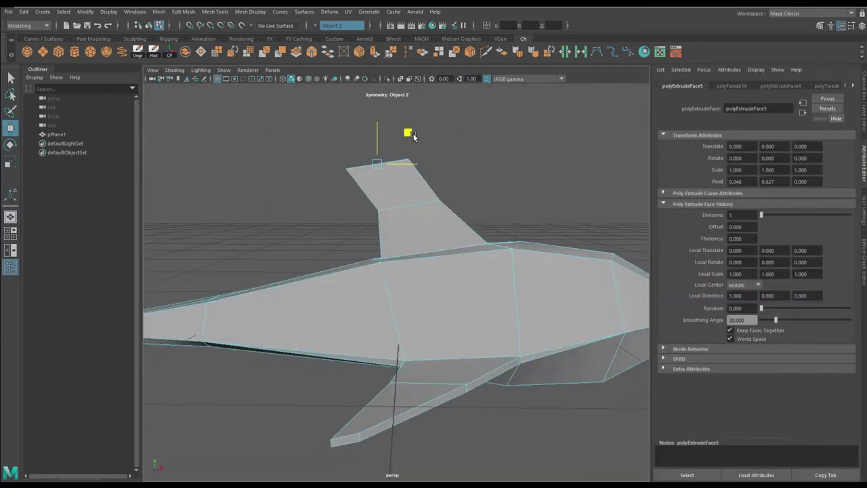
pyautogui.keyDown('alt'); pyautogui.moveTo(317, 177); pyautogui.dragTo(358, 166); pyautogui.keyUp('alt')
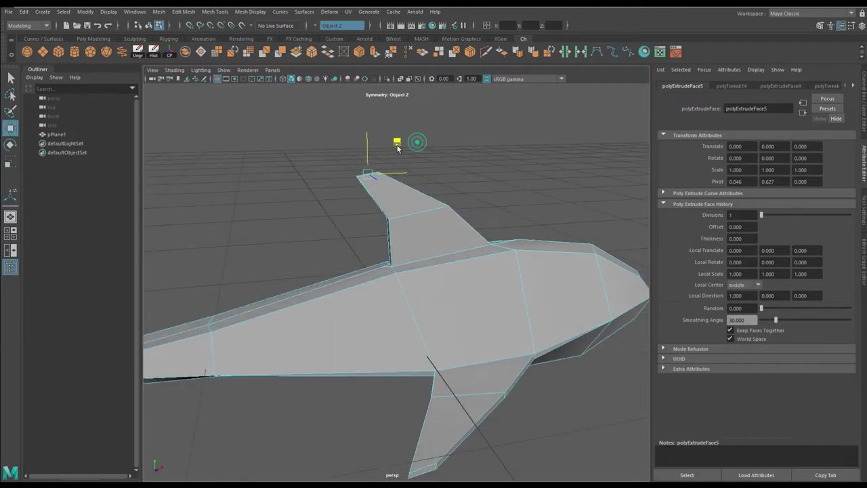
pyautogui.keyDown('alt'); pyautogui.moveTo(359, 166); pyautogui.dragTo(329, 240, button='right'); pyautogui.keyUp('alt')
# - Inspect the finished shark with smooth preview, then return to the faceted display
pyautogui.press('3')
pyautogui.moveTo(496, 347)
pyautogui.keyDown('alt'); pyautogui.mouseDown()
pyautogui.moveTo(482, 363)
pyautogui.moveTo(460, 320)
pyautogui.moveTo(463, 269)
pyautogui.moveTo(447, 324)
pyautogui.moveTo(414, 266)
pyautogui.moveTo(380, 232)
pyautogui.moveTo(451, 310)
pyautogui.moveTo(411, 251)
pyautogui.moveTo(321, 208)
pyautogui.moveTo(316, 183)
pyautogui.moveTo(359, 265)
pyautogui.moveTo(350, 224)
pyautogui.moveTo(322, 193)
pyautogui.moveTo(343, 261)
pyautogui.mouseUp(); pyautogui.keyUp('alt')
pyautogui.click(390, 281)
pyautogui.click(411, 252)
pyautogui.press('q')
pyautogui.press('1')
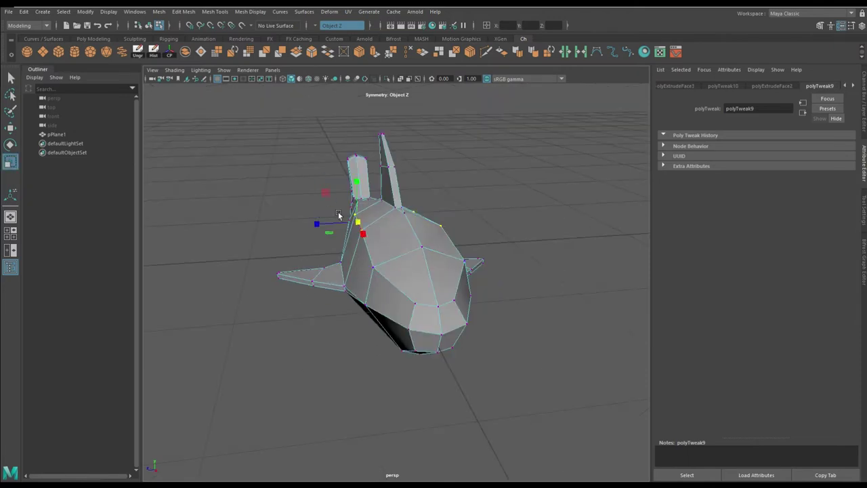
pyautogui.moveTo(322, 209)
pyautogui.keyDown('alt'); pyautogui.mouseDown()
pyautogui.moveTo(391, 257)
pyautogui.moveTo(393, 232)
pyautogui.moveTo(404, 299)
pyautogui.moveTo(418, 248)
pyautogui.moveTo(496, 256)
pyautogui.mouseUp(); pyautogui.keyUp('alt')
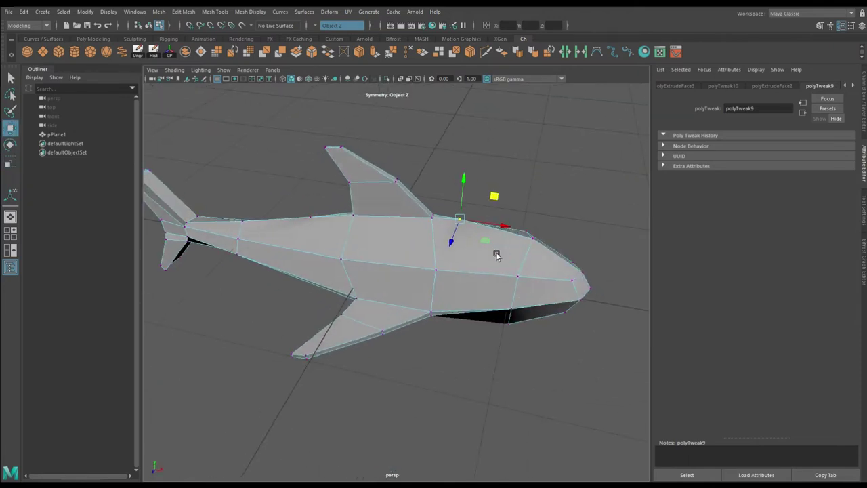
pyautogui.keyDown('alt'); pyautogui.moveTo(215, 251); pyautogui.dragTo(304, 242); pyautogui.keyUp('alt')
# - Merge the shark's overlapping vertices and select vertices at the front for moving
pyautogui.press('F8')
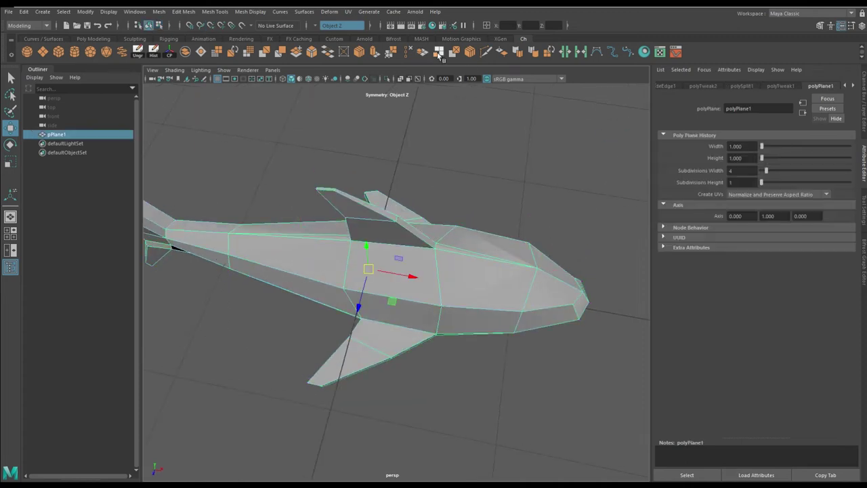
pyautogui.click(391, 55)
pyautogui.moveTo(421, 223)
pyautogui.keyDown('alt'); pyautogui.mouseDown()
pyautogui.moveTo(478, 219)
pyautogui.moveTo(375, 217)
pyautogui.moveTo(441, 223)
pyautogui.moveTo(395, 283)
pyautogui.moveTo(380, 244)
pyautogui.mouseUp(); pyautogui.keyUp('alt')
pyautogui.press('w')
pyautogui.click(347, 268)
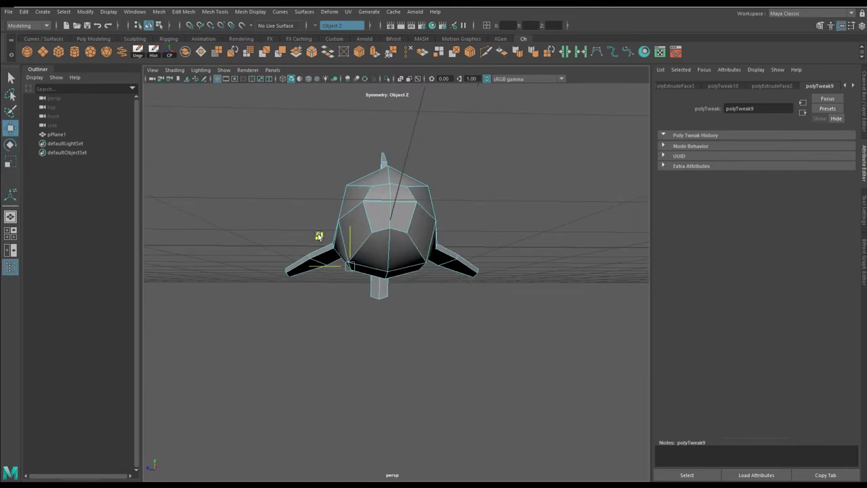
pyautogui.moveTo(316, 241)
pyautogui.keyDown('alt'); pyautogui.mouseDown()
pyautogui.moveTo(351, 194)
pyautogui.moveTo(368, 261)
pyautogui.moveTo(347, 291)
pyautogui.moveTo(451, 225)
pyautogui.moveTo(434, 214)
pyautogui.moveTo(351, 292)
pyautogui.mouseUp(); pyautogui.keyUp('alt')
pyautogui.click(366, 251)
# - Select the upper tail-fin tip vertices and scale them to form the top lobe
pyautogui.keyDown('alt'); pyautogui.moveTo(350, 292); pyautogui.dragTo(373, 366, button='right'); pyautogui.keyUp('alt')
pyautogui.keyDown('alt'); pyautogui.moveTo(373, 366); pyautogui.dragTo(426, 285); pyautogui.keyUp('alt')
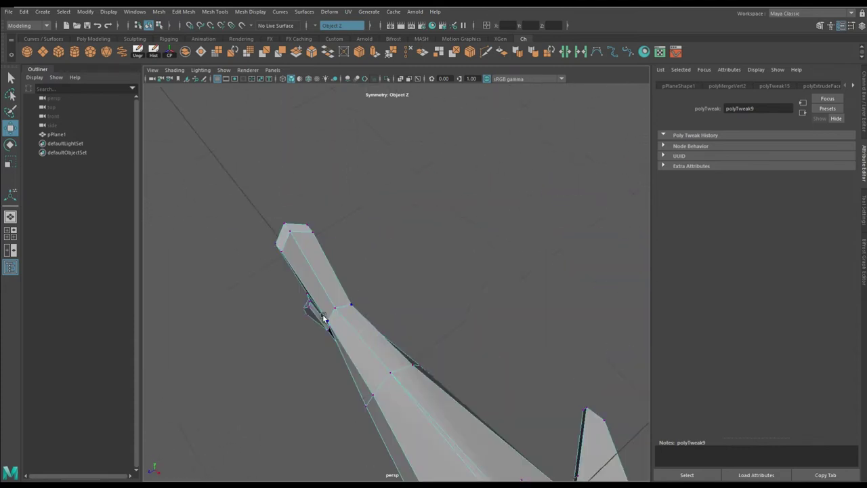
pyautogui.press('r')
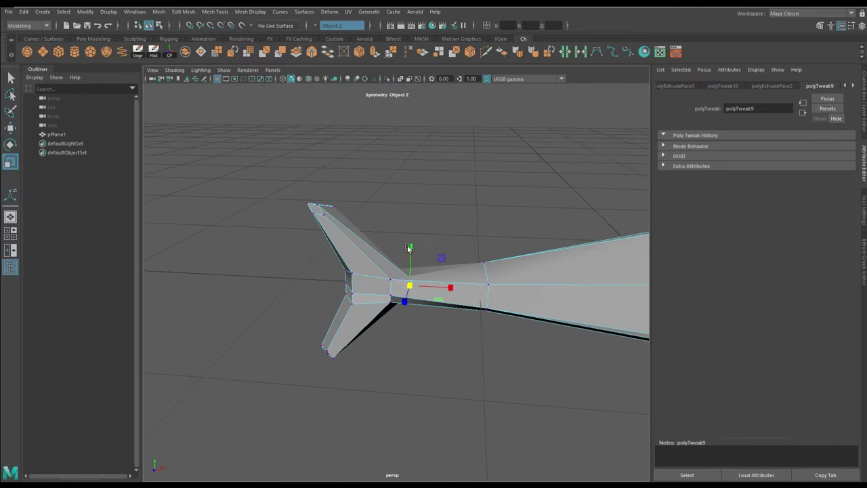
pyautogui.moveTo(426, 285)
pyautogui.keyDown('alt'); pyautogui.mouseDown()
pyautogui.moveTo(344, 248)
pyautogui.moveTo(252, 264)
pyautogui.mouseUp(); pyautogui.keyUp('alt')
pyautogui.press('w')
pyautogui.keyDown('alt'); pyautogui.moveTo(337, 272); pyautogui.dragTo(399, 290); pyautogui.keyUp('alt')
# - Pull the lower tail lobe's tip outward to complete the forked tail fin
pyautogui.moveTo(408, 347)
pyautogui.keyDown('alt'); pyautogui.mouseDown()
pyautogui.moveTo(253, 186)
pyautogui.moveTo(365, 245)
pyautogui.mouseUp(); pyautogui.keyUp('alt')
pyautogui.moveTo(267, 273)
pyautogui.keyDown('alt'); pyautogui.mouseDown()
pyautogui.moveTo(237, 248)
pyautogui.moveTo(377, 273)
pyautogui.moveTo(397, 294)
pyautogui.moveTo(526, 328)
pyautogui.moveTo(494, 314)
pyautogui.mouseUp(); pyautogui.keyUp('alt')
pyautogui.scroll(5, 494, 314)
pyautogui.keyDown('alt'); pyautogui.moveTo(407, 314); pyautogui.dragTo(381, 318); pyautogui.keyUp('alt')
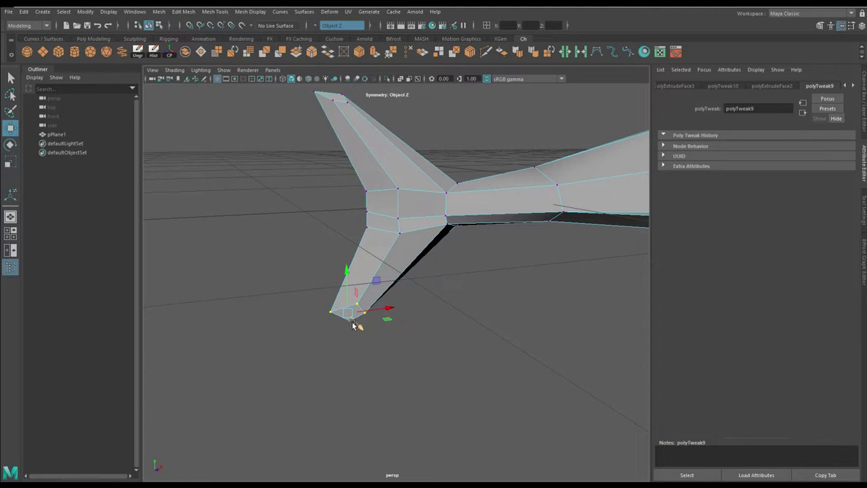
pyautogui.keyDown('alt'); pyautogui.moveTo(346, 271); pyautogui.dragTo(409, 285); pyautogui.keyUp('alt')
pyautogui.moveTo(410, 236); pyautogui.dragTo(434, 221, button='right')
pyautogui.moveTo(339, 265)
pyautogui.keyDown('alt'); pyautogui.mouseDown()
pyautogui.moveTo(420, 224)
pyautogui.moveTo(341, 183)
pyautogui.mouseUp(); pyautogui.keyUp('alt')
pyautogui.press('w')
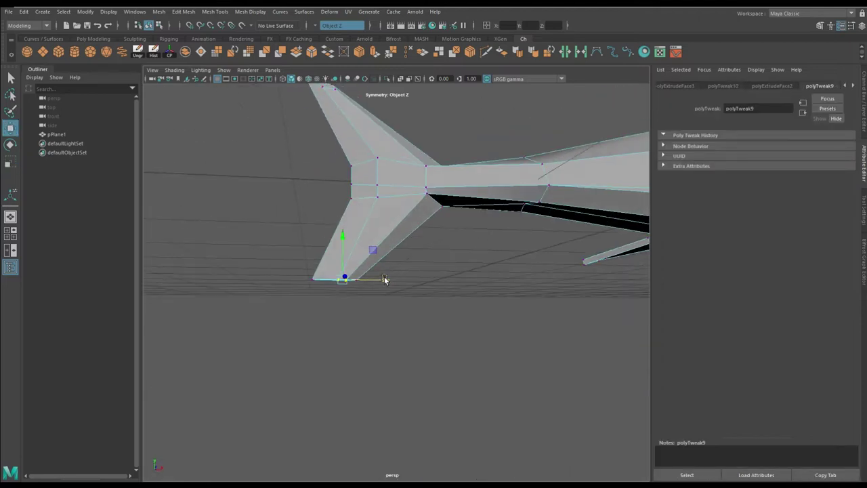
pyautogui.scroll(-5, 448, 321)
# - Cut two vertical lines into the side of the head and select the gill face between them
pyautogui.moveTo(447, 321)
pyautogui.keyDown('alt'); pyautogui.mouseDown()
pyautogui.moveTo(502, 325)
pyautogui.moveTo(316, 283)
pyautogui.moveTo(419, 307)
pyautogui.moveTo(461, 303)
pyautogui.mouseUp(); pyautogui.keyUp('alt')
pyautogui.scroll(3, 461, 302)
pyautogui.keyDown('shift'); pyautogui.moveTo(388, 232); pyautogui.dragTo(366, 230, button='right'); pyautogui.keyUp('shift')
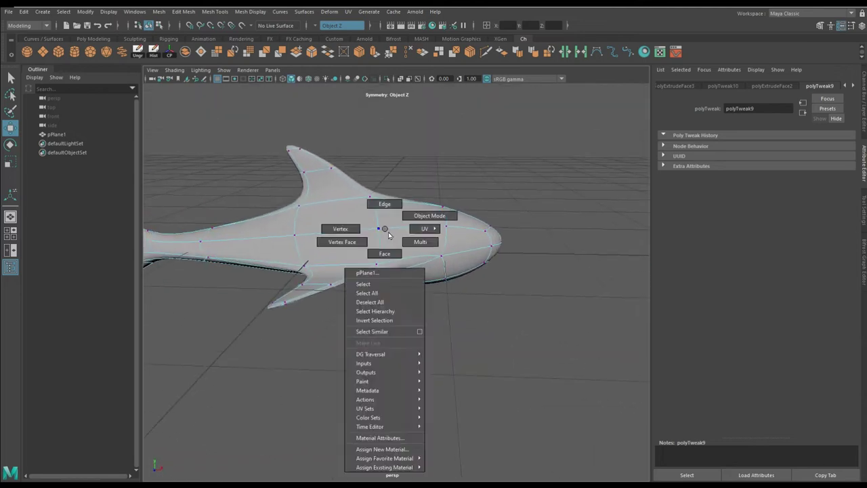
pyautogui.scroll(3, 366, 230)
pyautogui.click(396, 294)
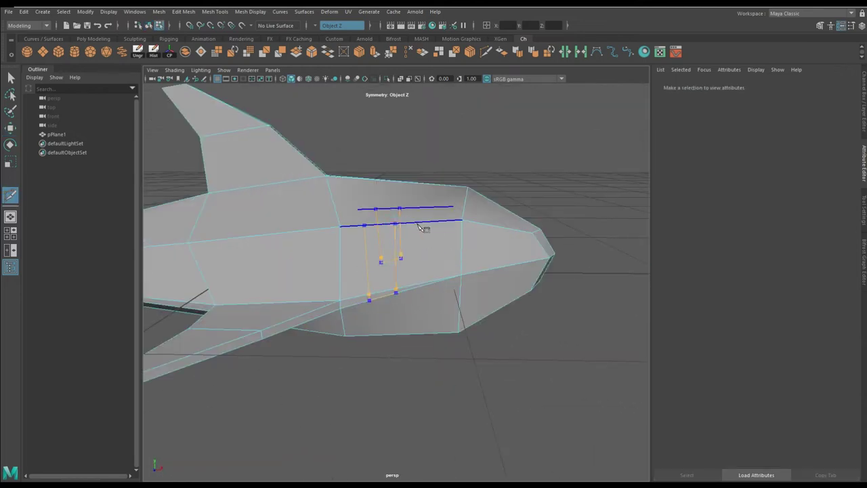
pyautogui.keyDown('alt'); pyautogui.moveTo(431, 292); pyautogui.dragTo(430, 364); pyautogui.keyUp('alt')
pyautogui.press('w')
pyautogui.click(455, 258)
pyautogui.click(397, 258)
pyautogui.moveTo(397, 258)
pyautogui.keyDown('alt'); pyautogui.mouseDown()
pyautogui.moveTo(277, 200)
pyautogui.moveTo(316, 236)
pyautogui.mouseUp(); pyautogui.keyUp('alt')
# - Select the first gill face on the head and scale and move it, checking the smooth preview
pyautogui.moveTo(316, 235); pyautogui.dragTo(234, 224, button='right')
pyautogui.keyDown('alt'); pyautogui.moveTo(234, 224); pyautogui.dragTo(253, 226); pyautogui.keyUp('alt')
pyautogui.moveTo(416, 253)
pyautogui.keyDown('alt'); pyautogui.mouseDown()
pyautogui.moveTo(368, 285)
pyautogui.moveTo(397, 232)
pyautogui.moveTo(486, 234)
pyautogui.mouseUp(); pyautogui.keyUp('alt')
pyautogui.click(435, 221)
pyautogui.press('r')
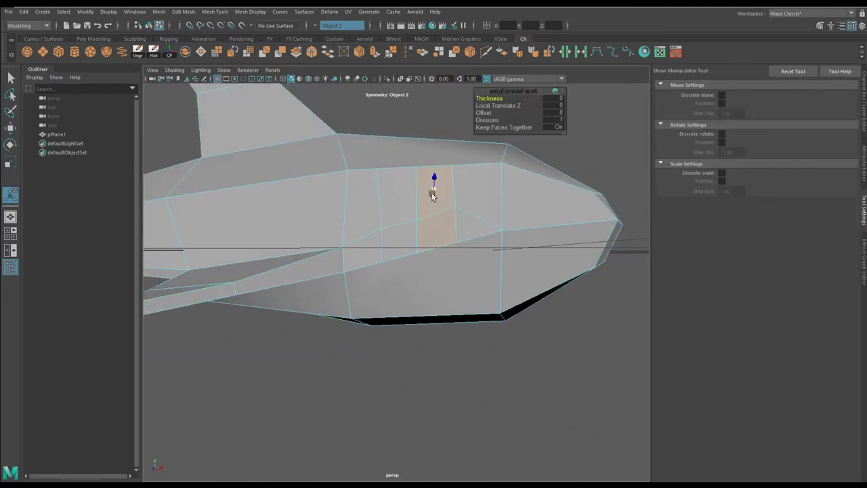
pyautogui.press('w')
pyautogui.moveTo(435, 205)
pyautogui.keyDown('alt'); pyautogui.mouseDown()
pyautogui.moveTo(301, 257)
pyautogui.moveTo(349, 265)
pyautogui.moveTo(240, 331)
pyautogui.mouseUp(); pyautogui.keyUp('alt')
pyautogui.press('3')
pyautogui.press('1')
pyautogui.press('r')
pyautogui.press('w')
pyautogui.keyDown('alt'); pyautogui.moveTo(372, 252); pyautogui.dragTo(378, 303); pyautogui.keyUp('alt')
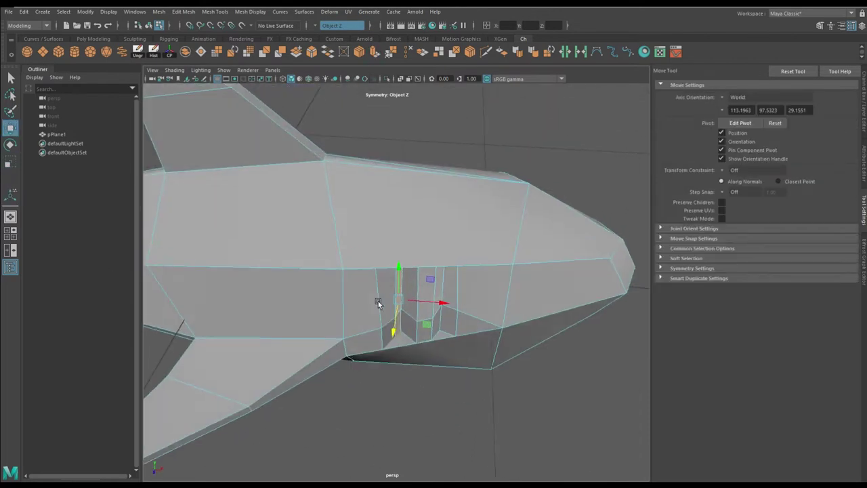
# - Extrude the first gill face, then select and extrude the next gill face inward
pyautogui.keyDown('shift'); pyautogui.moveTo(363, 290); pyautogui.dragTo(370, 289, button='right'); pyautogui.keyUp('shift')
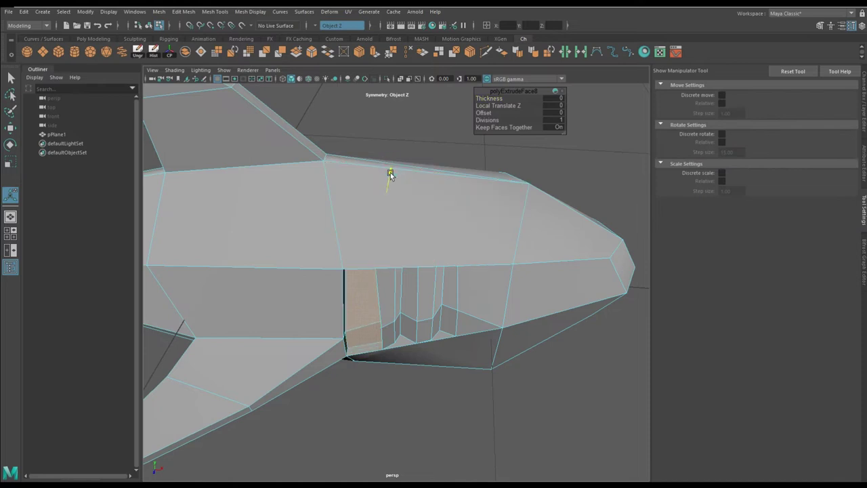
pyautogui.click(11, 163)
pyautogui.moveTo(365, 307)
pyautogui.keyDown('alt'); pyautogui.mouseDown()
pyautogui.moveTo(344, 321)
pyautogui.moveTo(344, 287)
pyautogui.moveTo(512, 155)
pyautogui.mouseUp(); pyautogui.keyUp('alt')
pyautogui.press('3')
pyautogui.scroll(-5, 377, 204)
pyautogui.scroll(5, 421, 267)
pyautogui.click(421, 267)
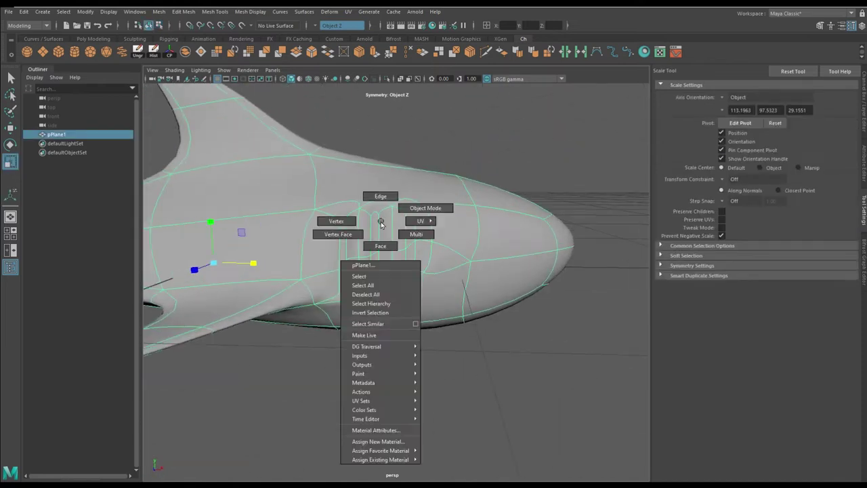
pyautogui.keyDown('shift'); pyautogui.moveTo(382, 221); pyautogui.dragTo(385, 202, button='right'); pyautogui.keyUp('shift')
pyautogui.press('w')
# - Check the recessed gills from several sides and reselect the whole shark for vertex editing
pyautogui.moveTo(417, 206)
pyautogui.keyDown('alt'); pyautogui.mouseDown()
pyautogui.moveTo(326, 262)
pyautogui.moveTo(342, 288)
pyautogui.moveTo(282, 293)
pyautogui.moveTo(329, 242)
pyautogui.mouseUp(); pyautogui.keyUp('alt')
pyautogui.press('F9')
pyautogui.moveTo(329, 242); pyautogui.dragTo(378, 216, button='right')
pyautogui.moveTo(377, 216)
pyautogui.keyDown('alt'); pyautogui.mouseDown()
pyautogui.moveTo(377, 348)
pyautogui.moveTo(324, 290)
pyautogui.moveTo(336, 274)
pyautogui.mouseUp(); pyautogui.keyUp('alt')
pyautogui.click(324, 290)
pyautogui.press('F9')
pyautogui.moveTo(380, 310)
pyautogui.keyDown('alt'); pyautogui.mouseDown()
pyautogui.moveTo(484, 314)
pyautogui.moveTo(407, 224)
pyautogui.mouseUp(); pyautogui.keyUp('alt')
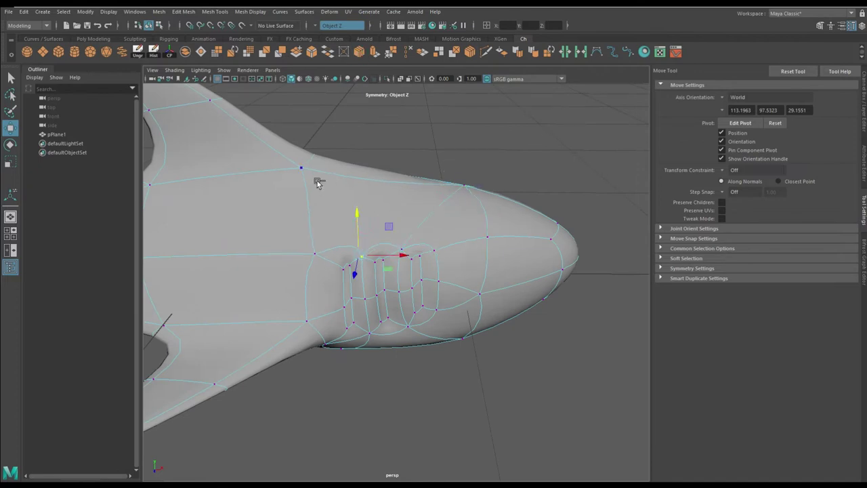
# - Reselect the shark, turn off smooth preview, and switch to vertex mode on the lower head
pyautogui.scroll(-5, 561, 147)
pyautogui.moveTo(503, 179)
pyautogui.keyDown('alt'); pyautogui.mouseDown()
pyautogui.moveTo(457, 234)
pyautogui.moveTo(477, 309)
pyautogui.moveTo(424, 292)
pyautogui.mouseUp(); pyautogui.keyUp('alt')
pyautogui.click(457, 234)
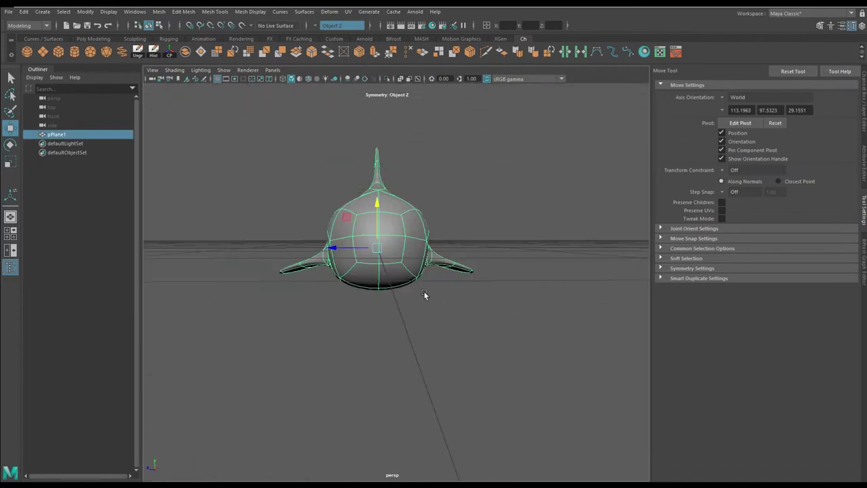
pyautogui.moveTo(416, 348)
pyautogui.keyDown('alt'); pyautogui.mouseDown()
pyautogui.moveTo(482, 296)
pyautogui.moveTo(441, 273)
pyautogui.moveTo(459, 255)
pyautogui.moveTo(490, 263)
pyautogui.moveTo(434, 252)
pyautogui.mouseUp(); pyautogui.keyUp('alt')
pyautogui.press('F9')
pyautogui.press('1')
pyautogui.rightClick(392, 235)
pyautogui.click(347, 235)
pyautogui.scroll(3, 447, 257)
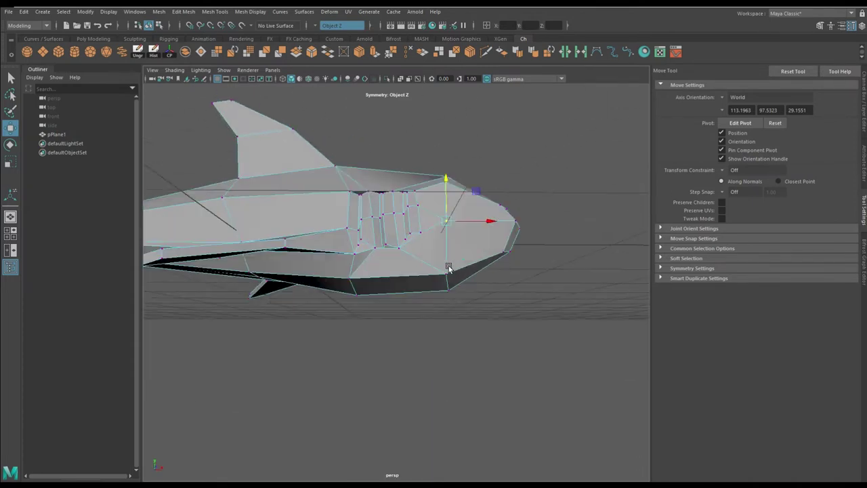
pyautogui.scroll(2, 454, 219)
pyautogui.moveTo(454, 218)
pyautogui.keyDown('alt'); pyautogui.mouseDown()
pyautogui.moveTo(403, 270)
pyautogui.moveTo(338, 242)
pyautogui.moveTo(339, 232)
pyautogui.moveTo(368, 237)
pyautogui.moveTo(350, 256)
pyautogui.moveTo(354, 232)
pyautogui.moveTo(364, 251)
pyautogui.mouseUp(); pyautogui.keyUp('alt')
pyautogui.keyDown('shift'); pyautogui.moveTo(364, 251); pyautogui.dragTo(343, 250, button='right'); pyautogui.keyUp('shift')
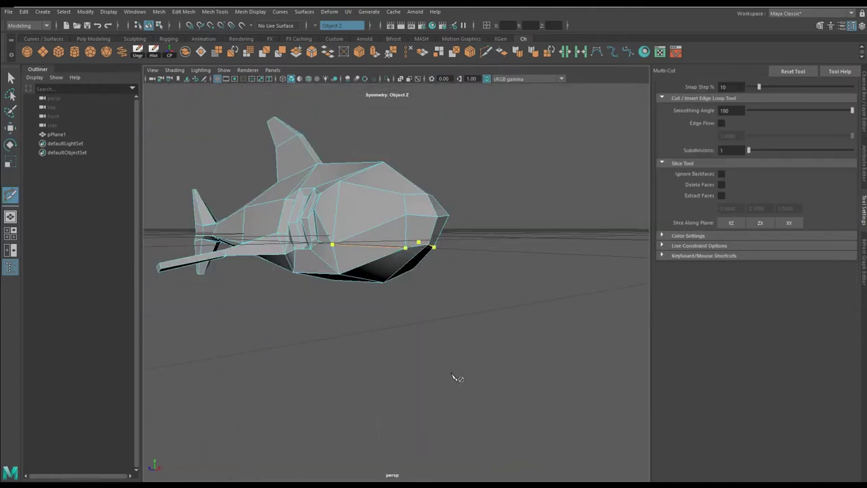
# - Select vertices on the head and move and scale them to reshape the snout
pyautogui.moveTo(387, 200); pyautogui.dragTo(387, 171, button='right')
pyautogui.press('w')
pyautogui.moveTo(387, 199)
pyautogui.keyDown('alt'); pyautogui.mouseDown()
pyautogui.moveTo(433, 203)
pyautogui.moveTo(458, 221)
pyautogui.moveTo(447, 234)
pyautogui.moveTo(395, 251)
pyautogui.moveTo(412, 233)
pyautogui.moveTo(333, 205)
pyautogui.moveTo(304, 214)
pyautogui.moveTo(507, 269)
pyautogui.moveTo(358, 215)
pyautogui.moveTo(330, 247)
pyautogui.moveTo(387, 248)
pyautogui.moveTo(339, 165)
pyautogui.mouseUp(); pyautogui.keyUp('alt')
pyautogui.click(358, 214)
pyautogui.press('r')
pyautogui.press('w')
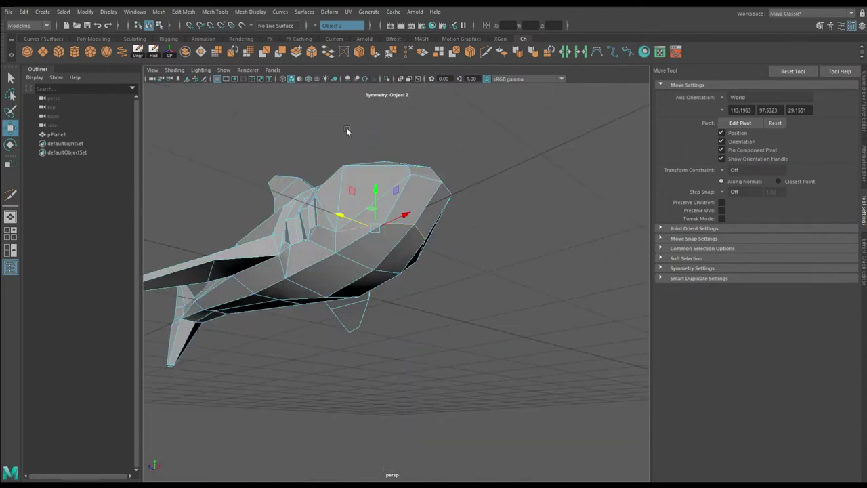
# - Bevel the mouth edges, select the edge loop near the snout, and extrude those faces
pyautogui.keyDown('alt'); pyautogui.moveTo(530, 404); pyautogui.dragTo(474, 291); pyautogui.keyUp('alt')
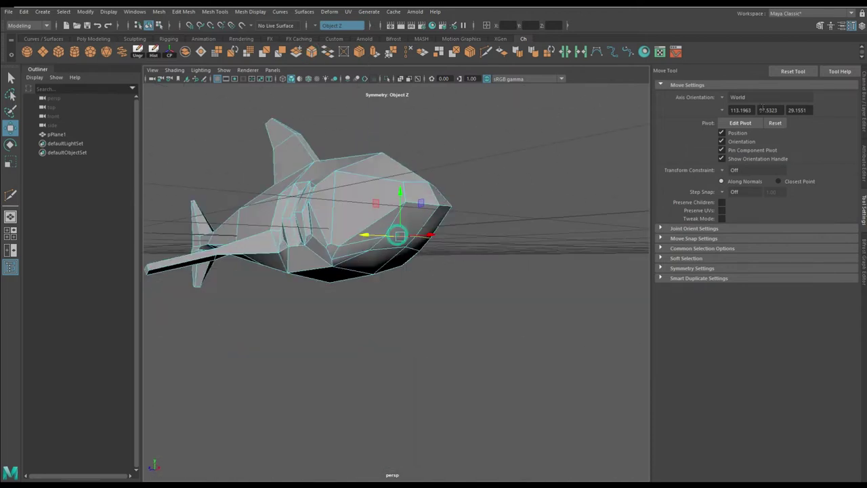
pyautogui.hotkey('ctrl', 'a')
pyautogui.moveTo(291, 285)
pyautogui.keyDown('alt'); pyautogui.mouseDown()
pyautogui.moveTo(269, 297)
pyautogui.moveTo(229, 292)
pyautogui.moveTo(325, 217)
pyautogui.mouseUp(); pyautogui.keyUp('alt')
pyautogui.moveTo(325, 217); pyautogui.dragTo(379, 222, button='right')
pyautogui.moveTo(378, 222)
pyautogui.keyDown('alt'); pyautogui.mouseDown()
pyautogui.moveTo(423, 273)
pyautogui.moveTo(449, 265)
pyautogui.moveTo(298, 249)
pyautogui.moveTo(451, 263)
pyautogui.moveTo(416, 290)
pyautogui.moveTo(449, 271)
pyautogui.moveTo(400, 325)
pyautogui.mouseUp(); pyautogui.keyUp('alt')
pyautogui.click(375, 53)
# - Select a face on the shark's head, extrude it, and move it with the low-poly cage shown
pyautogui.press('3')
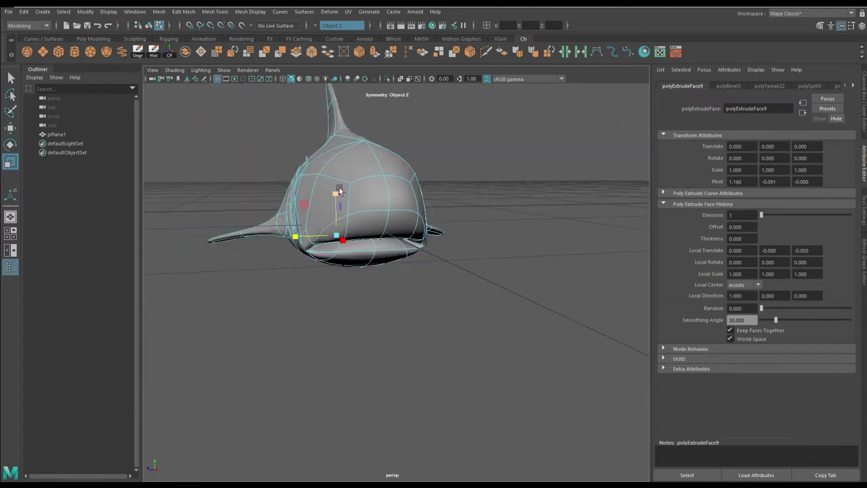
pyautogui.click(401, 326)
pyautogui.hotkey('ctrl', 'z')
pyautogui.moveTo(357, 306)
pyautogui.keyDown('alt'); pyautogui.mouseDown()
pyautogui.moveTo(431, 290)
pyautogui.moveTo(380, 231)
pyautogui.moveTo(336, 258)
pyautogui.moveTo(359, 224)
pyautogui.moveTo(420, 271)
pyautogui.moveTo(385, 353)
pyautogui.moveTo(400, 270)
pyautogui.moveTo(455, 332)
pyautogui.moveTo(413, 334)
pyautogui.mouseUp(); pyautogui.keyUp('alt')
pyautogui.hotkey('ctrl', 'e')
pyautogui.press('1')
pyautogui.press('w')
pyautogui.hotkey('ctrl', 'b')
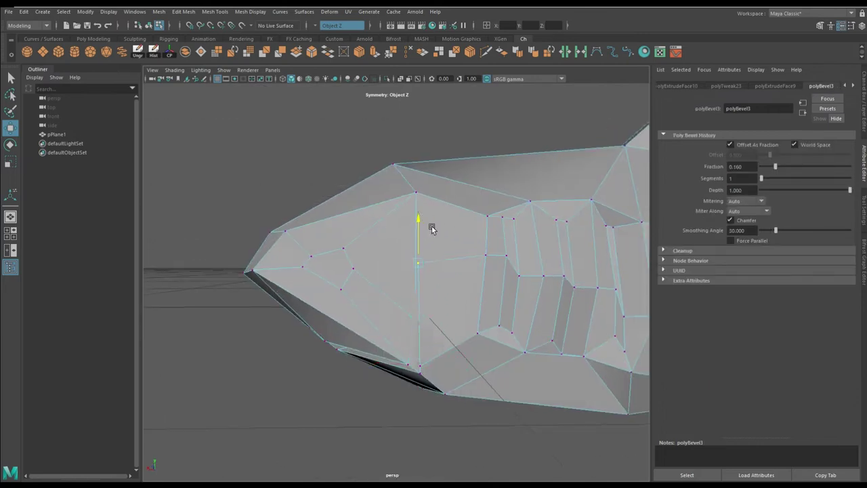
pyautogui.press('3')
pyautogui.scroll(-5, 394, 264)
# - Extrude the eye face twice, pushing the eye patches about 0.026 units
pyautogui.moveTo(393, 265)
pyautogui.keyDown('alt'); pyautogui.mouseDown()
pyautogui.moveTo(427, 308)
pyautogui.moveTo(352, 277)
pyautogui.mouseUp(); pyautogui.keyUp('alt')
pyautogui.click(352, 278)
pyautogui.click(375, 54)
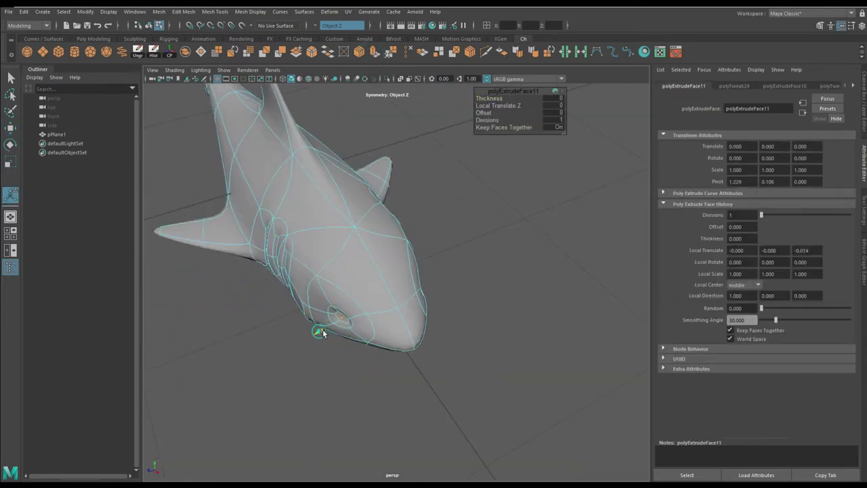
pyautogui.click(375, 54)
pyautogui.moveTo(447, 288)
pyautogui.keyDown('alt'); pyautogui.mouseDown()
pyautogui.moveTo(410, 304)
pyautogui.moveTo(380, 291)
pyautogui.mouseUp(); pyautogui.keyUp('alt')
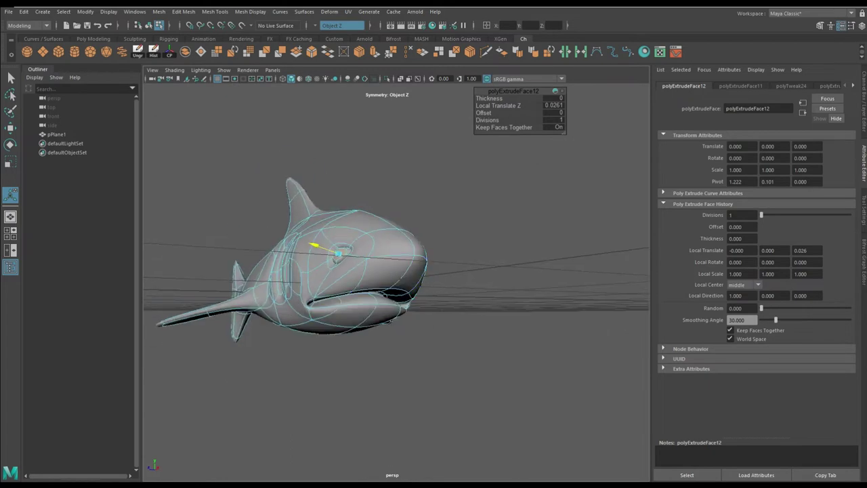
pyautogui.press('1')
pyautogui.moveTo(337, 334)
pyautogui.keyDown('alt'); pyautogui.mouseDown()
pyautogui.moveTo(400, 250)
pyautogui.moveTo(384, 230)
pyautogui.moveTo(396, 242)
pyautogui.moveTo(407, 288)
pyautogui.moveTo(345, 300)
pyautogui.mouseUp(); pyautogui.keyUp('alt')
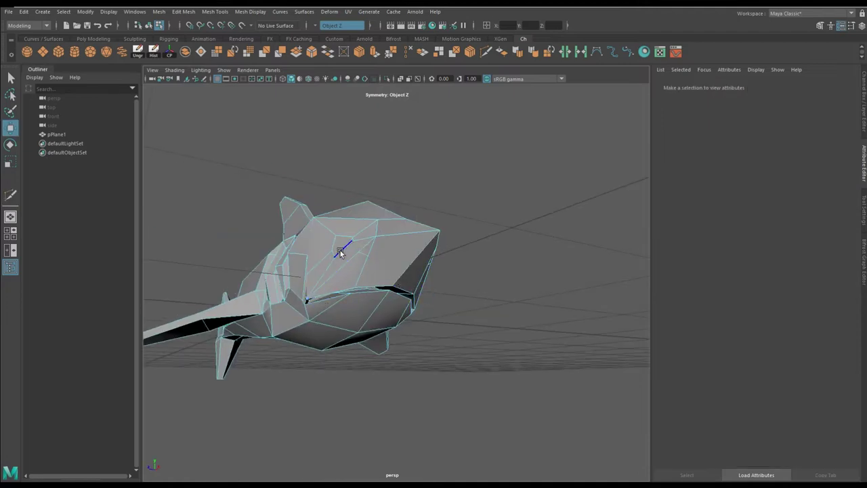
# - Extrude a face near the snout into the head and bevel it at 0.160 for a nostril
pyautogui.keyDown('alt'); pyautogui.moveTo(340, 253); pyautogui.dragTo(382, 256); pyautogui.keyUp('alt')
pyautogui.click(382, 255)
pyautogui.hotkey('ctrl', 'e')
pyautogui.press('3')
pyautogui.moveTo(320, 280)
pyautogui.keyDown('alt'); pyautogui.mouseDown()
pyautogui.moveTo(325, 344)
pyautogui.moveTo(418, 310)
pyautogui.moveTo(377, 251)
pyautogui.moveTo(426, 210)
pyautogui.moveTo(451, 242)
pyautogui.moveTo(318, 259)
pyautogui.moveTo(353, 265)
pyautogui.moveTo(323, 278)
pyautogui.mouseUp(); pyautogui.keyUp('alt')
pyautogui.press('w')
pyautogui.press('w')
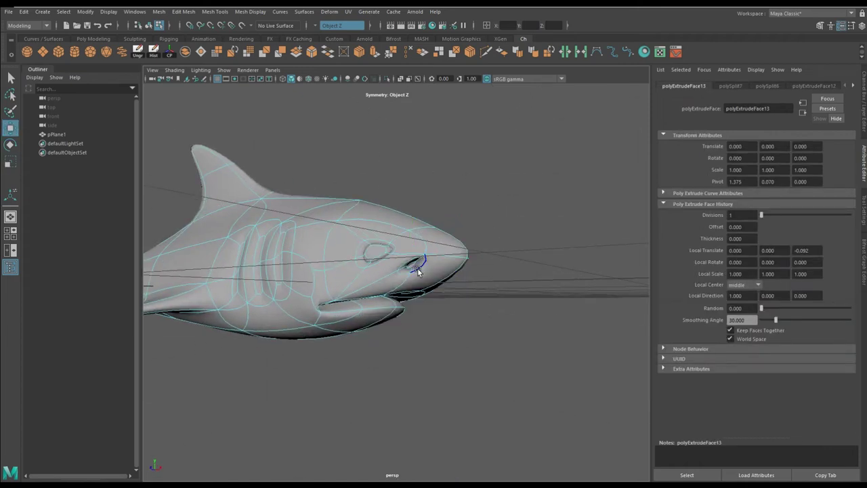
pyautogui.hotkey('ctrl', 'b')
pyautogui.keyDown('alt'); pyautogui.moveTo(405, 261); pyautogui.dragTo(329, 229); pyautogui.keyUp('alt')
pyautogui.moveTo(329, 228); pyautogui.dragTo(406, 222, button='right')
pyautogui.moveTo(438, 318)
pyautogui.keyDown('alt'); pyautogui.mouseDown()
pyautogui.moveTo(346, 210)
pyautogui.moveTo(420, 248)
pyautogui.moveTo(305, 244)
pyautogui.moveTo(447, 235)
pyautogui.mouseUp(); pyautogui.keyUp('alt')
pyautogui.hotkey('ctrl', 'z')
# - Select the edge at the nose tip, scale it tighter, then reselect the whole shark
pyautogui.press('w')
pyautogui.moveTo(448, 235)
pyautogui.mouseDown(button='right')
pyautogui.moveTo(448, 210)
pyautogui.moveTo(424, 218)
pyautogui.mouseUp(button='right')
pyautogui.click(494, 260)
pyautogui.press('r')
pyautogui.keyDown('alt'); pyautogui.moveTo(424, 218); pyautogui.dragTo(364, 364); pyautogui.keyUp('alt')
pyautogui.click(365, 364)
pyautogui.keyDown('alt'); pyautogui.moveTo(455, 353); pyautogui.dragTo(487, 349); pyautogui.keyUp('alt')
pyautogui.click(433, 284)
pyautogui.moveTo(434, 285)
pyautogui.keyDown('alt'); pyautogui.mouseDown()
pyautogui.moveTo(442, 233)
pyautogui.moveTo(340, 285)
pyautogui.moveTo(531, 267)
pyautogui.mouseUp(); pyautogui.keyUp('alt')
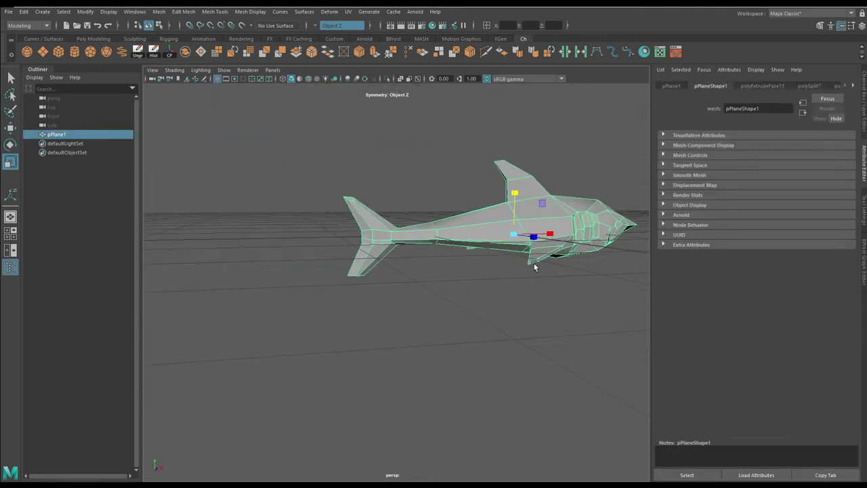
# - Finish the Multi-Cut on the tail area and switch to edge selection
pyautogui.scroll(5, 534, 266)
pyautogui.keyDown('shift'); pyautogui.moveTo(475, 305); pyautogui.dragTo(416, 349, button='right'); pyautogui.keyUp('shift')
pyautogui.moveTo(416, 348)
pyautogui.keyDown('alt'); pyautogui.mouseDown()
pyautogui.moveTo(423, 325)
pyautogui.moveTo(402, 400)
pyautogui.moveTo(404, 337)
pyautogui.mouseUp(); pyautogui.keyUp('alt')
pyautogui.press('w')
pyautogui.moveTo(475, 427)
pyautogui.keyDown('alt'); pyautogui.mouseDown()
pyautogui.moveTo(615, 319)
pyautogui.moveTo(450, 228)
pyautogui.mouseUp(); pyautogui.keyUp('alt')
pyautogui.keyDown('alt'); pyautogui.moveTo(437, 276); pyautogui.dragTo(442, 345); pyautogui.keyUp('alt')
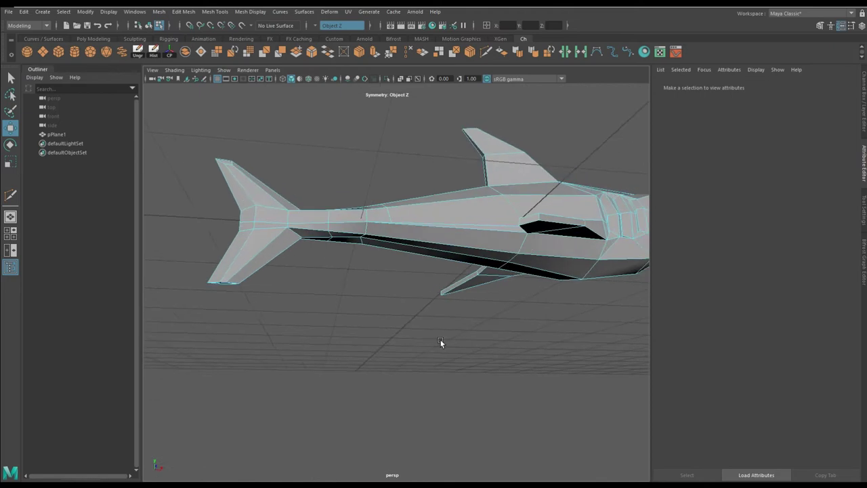
pyautogui.moveTo(354, 215); pyautogui.dragTo(355, 190, button='right')
# - Bevel an edge on the shark's back, then select and lower a back vertex near the tail
pyautogui.moveTo(337, 218)
pyautogui.keyDown('alt'); pyautogui.mouseDown()
pyautogui.moveTo(339, 287)
pyautogui.moveTo(352, 316)
pyautogui.mouseUp(); pyautogui.keyUp('alt')
pyautogui.scroll(5, 417, 322)
pyautogui.click(419, 329)
pyautogui.hotkey('ctrl', 'b')
pyautogui.moveTo(419, 329)
pyautogui.keyDown('alt'); pyautogui.mouseDown()
pyautogui.moveTo(318, 340)
pyautogui.moveTo(316, 277)
pyautogui.moveTo(302, 322)
pyautogui.moveTo(228, 359)
pyautogui.moveTo(209, 293)
pyautogui.mouseUp(); pyautogui.keyUp('alt')
pyautogui.click(209, 294)
pyautogui.click(255, 257)
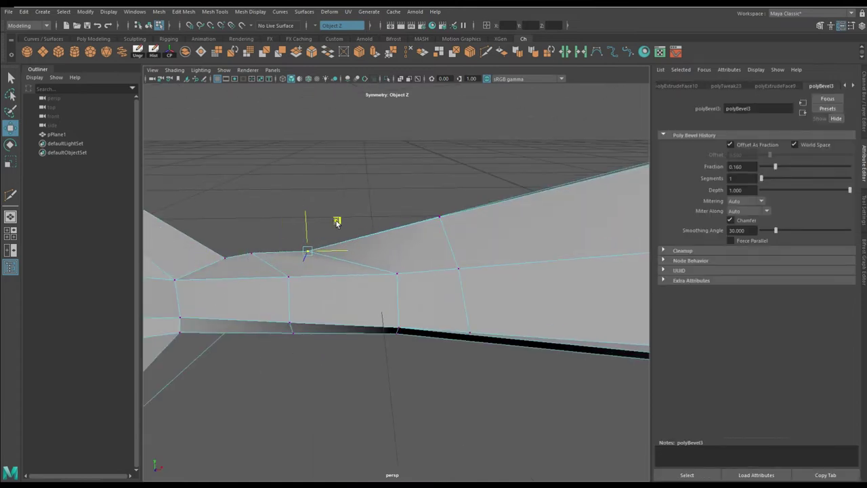
pyautogui.moveTo(268, 259)
pyautogui.keyDown('alt'); pyautogui.mouseDown()
pyautogui.moveTo(351, 333)
pyautogui.moveTo(436, 320)
pyautogui.mouseUp(); pyautogui.keyUp('alt')
pyautogui.hotkey('ctrl', 'z')
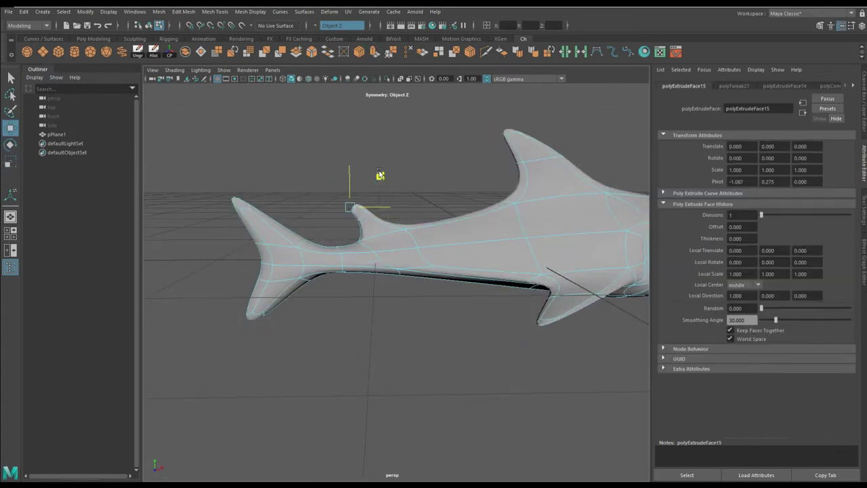
# - Select the small rear dorsal fin's faces and tilt the fin backward
pyautogui.press('1')
pyautogui.press('3')
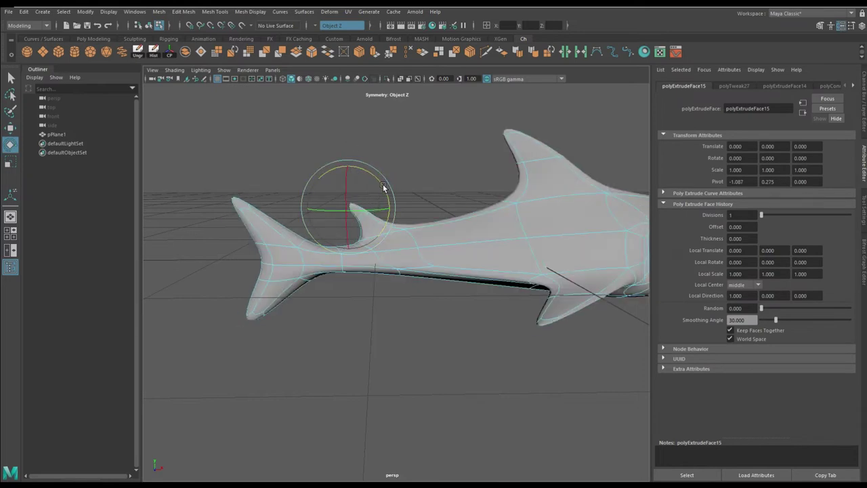
pyautogui.moveTo(439, 290)
pyautogui.keyDown('alt'); pyautogui.mouseDown()
pyautogui.moveTo(458, 355)
pyautogui.moveTo(465, 330)
pyautogui.moveTo(223, 340)
pyautogui.moveTo(397, 203)
pyautogui.mouseUp(); pyautogui.keyUp('alt')
pyautogui.press('y')
pyautogui.press('w')
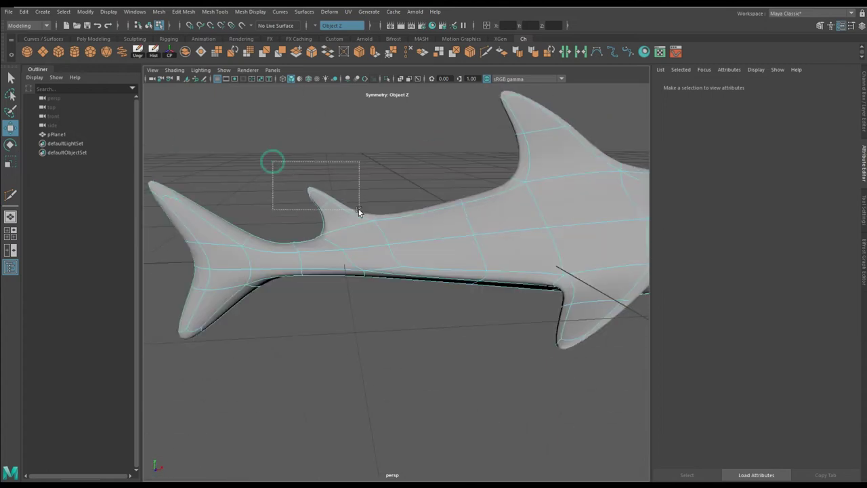
pyautogui.moveTo(271, 164); pyautogui.dragTo(358, 210)
pyautogui.press('q')
pyautogui.press('1')
pyautogui.press('w')
pyautogui.moveTo(365, 180)
pyautogui.keyDown('alt'); pyautogui.mouseDown()
pyautogui.moveTo(390, 246)
pyautogui.moveTo(300, 199)
pyautogui.mouseUp(); pyautogui.keyUp('alt')
# - Cut a new edge along the lower rear flank and bevel it at a 0.160 fraction
pyautogui.keyDown('shift'); pyautogui.moveTo(301, 199); pyautogui.dragTo(288, 232, button='right'); pyautogui.keyUp('shift')
pyautogui.click(343, 231)
pyautogui.moveTo(351, 294)
pyautogui.keyDown('alt'); pyautogui.mouseDown()
pyautogui.moveTo(481, 306)
pyautogui.moveTo(458, 296)
pyautogui.mouseUp(); pyautogui.keyUp('alt')
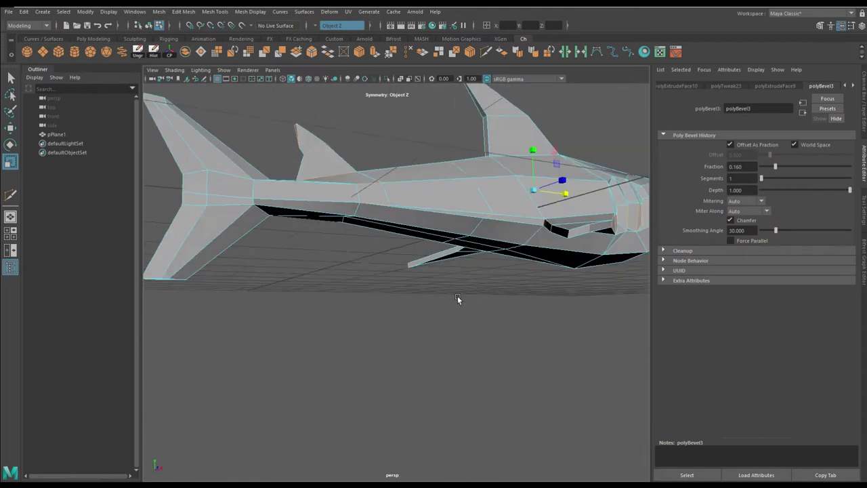
pyautogui.press('3')
pyautogui.moveTo(373, 203); pyautogui.dragTo(447, 152, button='right')
pyautogui.moveTo(447, 153)
pyautogui.keyDown('alt'); pyautogui.mouseDown()
pyautogui.moveTo(374, 248)
pyautogui.moveTo(414, 282)
pyautogui.moveTo(271, 234)
pyautogui.moveTo(345, 190)
pyautogui.moveTo(333, 213)
pyautogui.moveTo(354, 238)
pyautogui.moveTo(315, 201)
pyautogui.moveTo(434, 316)
pyautogui.moveTo(420, 236)
pyautogui.mouseUp(); pyautogui.keyUp('alt')
pyautogui.hotkey('ctrl', 'b')
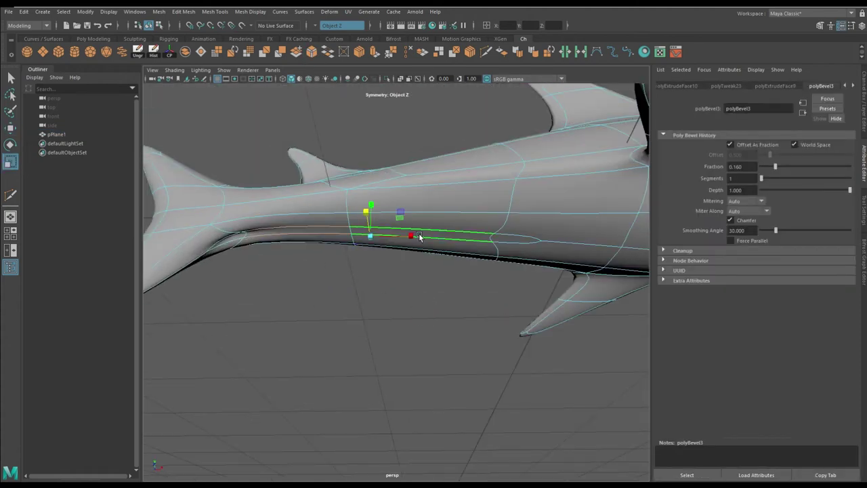
pyautogui.moveTo(262, 203)
pyautogui.keyDown('alt'); pyautogui.mouseDown()
pyautogui.moveTo(292, 224)
pyautogui.moveTo(495, 225)
pyautogui.mouseUp(); pyautogui.keyUp('alt')
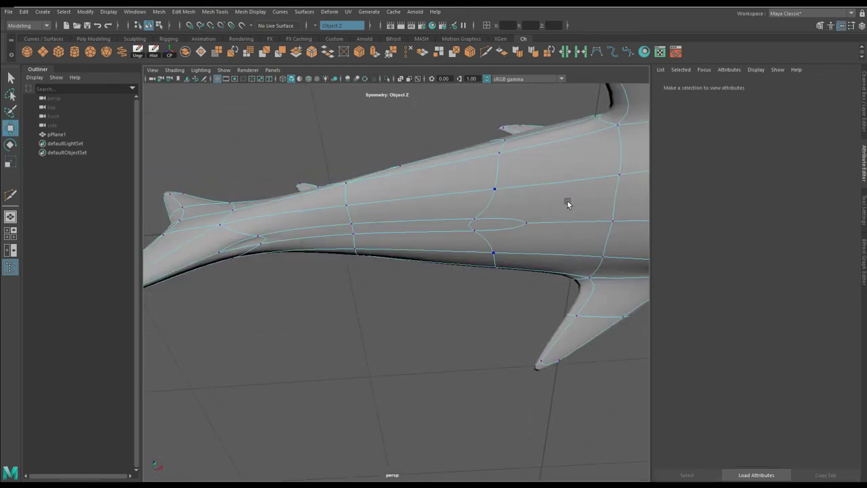
# - Select faces on the mid-belly and pull out the first small fin extrusion
pyautogui.click(528, 222)
pyautogui.press('1')
pyautogui.moveTo(612, 219)
pyautogui.keyDown('alt'); pyautogui.mouseDown()
pyautogui.moveTo(445, 277)
pyautogui.moveTo(264, 275)
pyautogui.moveTo(273, 270)
pyautogui.mouseUp(); pyautogui.keyUp('alt')
pyautogui.keyDown('alt'); pyautogui.moveTo(223, 314); pyautogui.dragTo(430, 238); pyautogui.keyUp('alt')
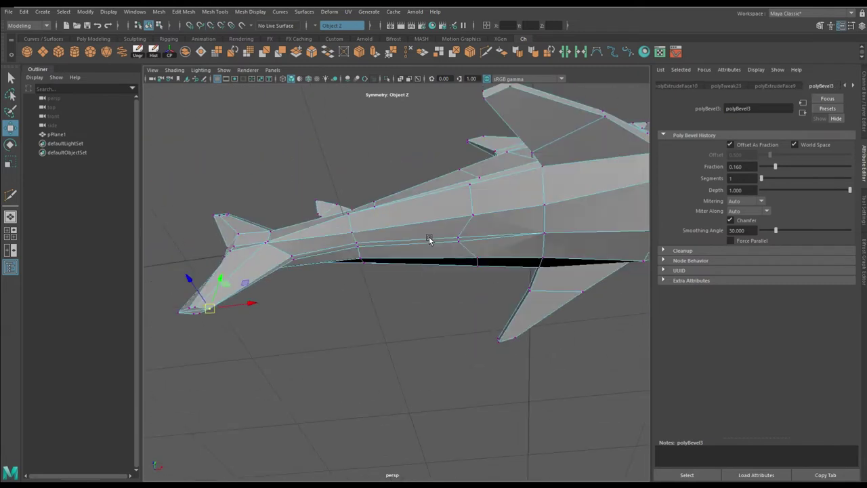
pyautogui.click(471, 244)
pyautogui.keyDown('alt'); pyautogui.moveTo(492, 252); pyautogui.dragTo(474, 228); pyautogui.keyUp('alt')
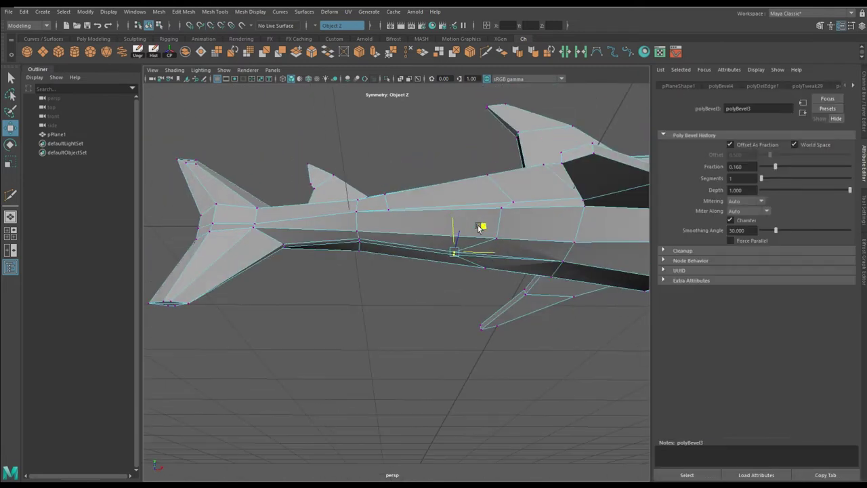
pyautogui.keyDown('shift'); pyautogui.moveTo(484, 231); pyautogui.dragTo(484, 248, button='right'); pyautogui.keyUp('shift')
pyautogui.moveTo(484, 247)
pyautogui.keyDown('alt'); pyautogui.mouseDown()
pyautogui.moveTo(463, 236)
pyautogui.moveTo(509, 248)
pyautogui.moveTo(469, 282)
pyautogui.mouseUp(); pyautogui.keyUp('alt')
pyautogui.press('w')
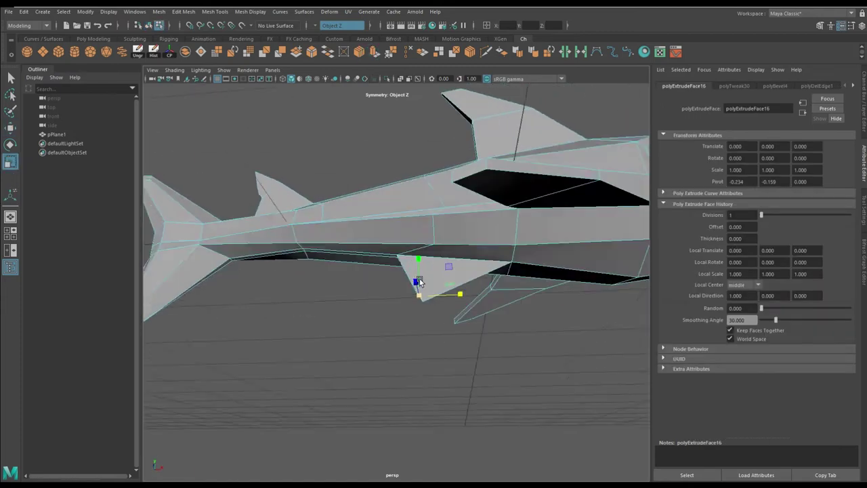
pyautogui.press('w')
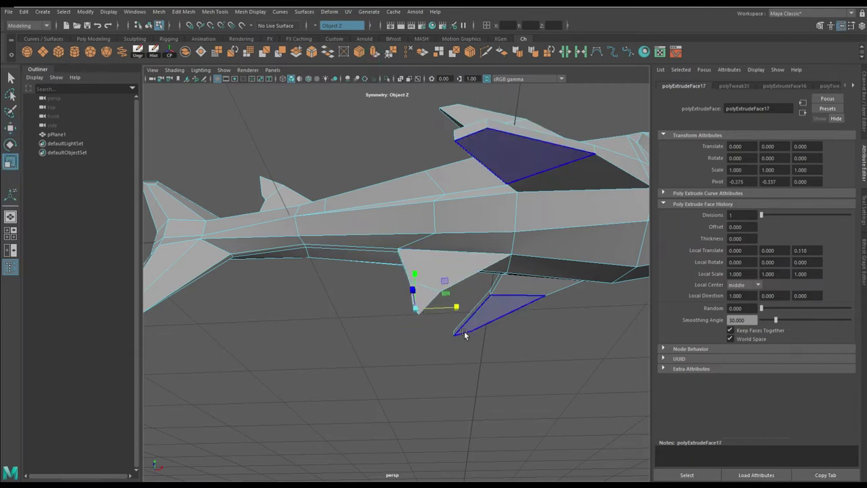
# - Move the new belly fin into place and check it under smooth preview
pyautogui.keyDown('alt'); pyautogui.moveTo(464, 334); pyautogui.dragTo(445, 301); pyautogui.keyUp('alt')
pyautogui.press('w')
pyautogui.press('3')
pyautogui.scroll(-3, 407, 311)
pyautogui.scroll(3, 427, 287)
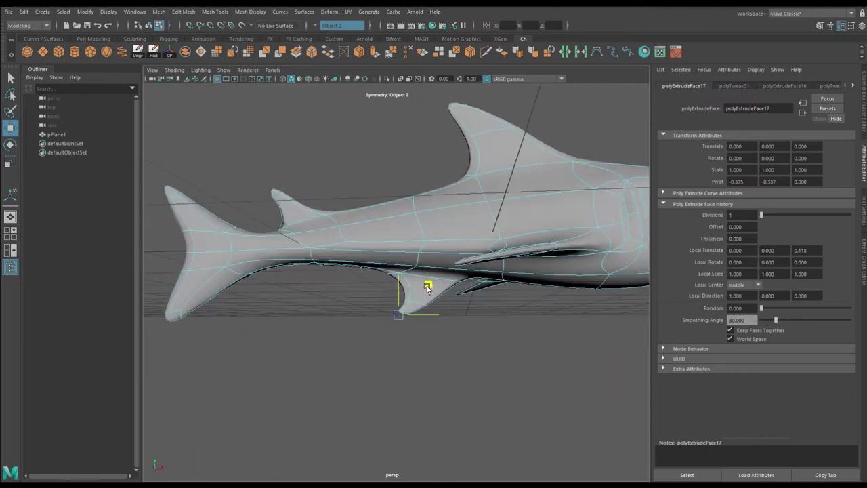
pyautogui.hotkey('ctrl', 'b')
pyautogui.moveTo(437, 284)
pyautogui.keyDown('alt'); pyautogui.mouseDown()
pyautogui.moveTo(441, 267)
pyautogui.moveTo(302, 296)
pyautogui.mouseUp(); pyautogui.keyUp('alt')
# - Extrude the rear belly faces downward into a second fin and rotate it back toward the tail
pyautogui.hotkey('ctrl', 'e')
pyautogui.moveTo(355, 301); pyautogui.dragTo(336, 297)
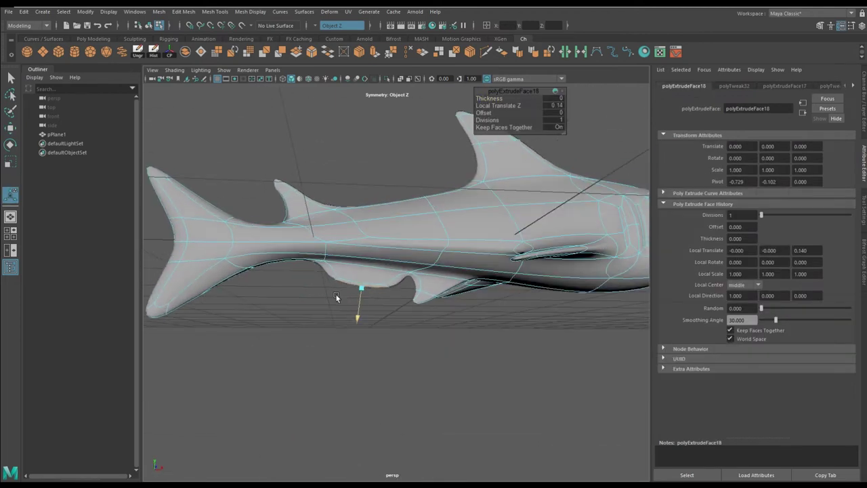
pyautogui.moveTo(367, 251)
pyautogui.keyDown('alt'); pyautogui.mouseDown()
pyautogui.moveTo(379, 248)
pyautogui.moveTo(404, 265)
pyautogui.mouseUp(); pyautogui.keyUp('alt')
pyautogui.press('1')
pyautogui.press('e')
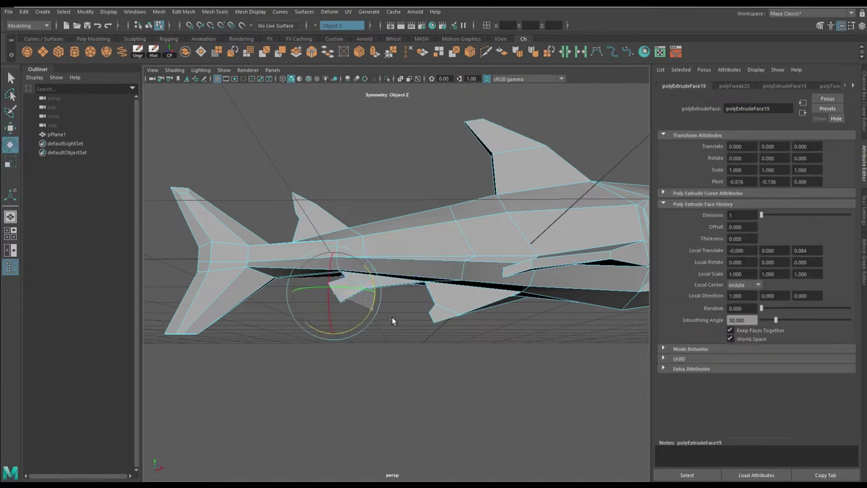
pyautogui.press('3')
pyautogui.moveTo(326, 294)
pyautogui.keyDown('alt'); pyautogui.mouseDown()
pyautogui.moveTo(438, 298)
pyautogui.moveTo(407, 291)
pyautogui.mouseUp(); pyautogui.keyUp('alt')
pyautogui.click(441, 319)
pyautogui.click(406, 257)
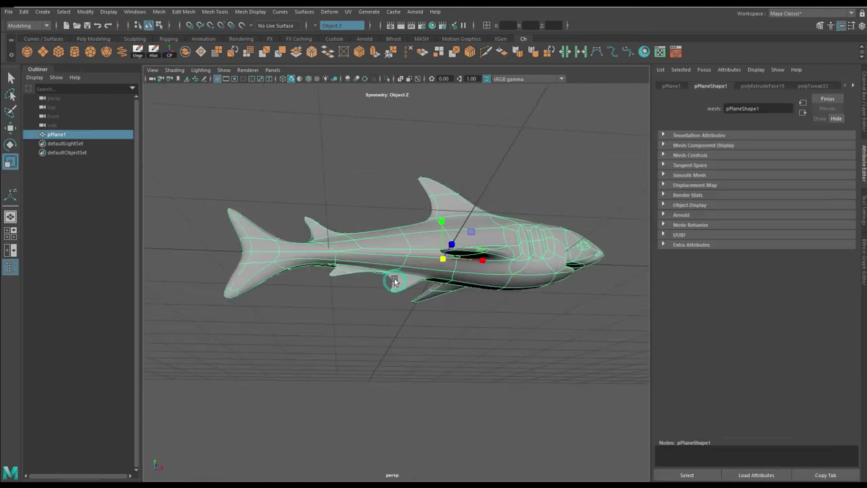
pyautogui.scroll(3, 358, 350)
pyautogui.click(358, 349)
pyautogui.keyDown('alt'); pyautogui.moveTo(335, 323); pyautogui.dragTo(379, 285); pyautogui.keyUp('alt')
# - Move the selected belly fin faces back toward the tail
pyautogui.press('1')
pyautogui.scroll(5, 406, 258)
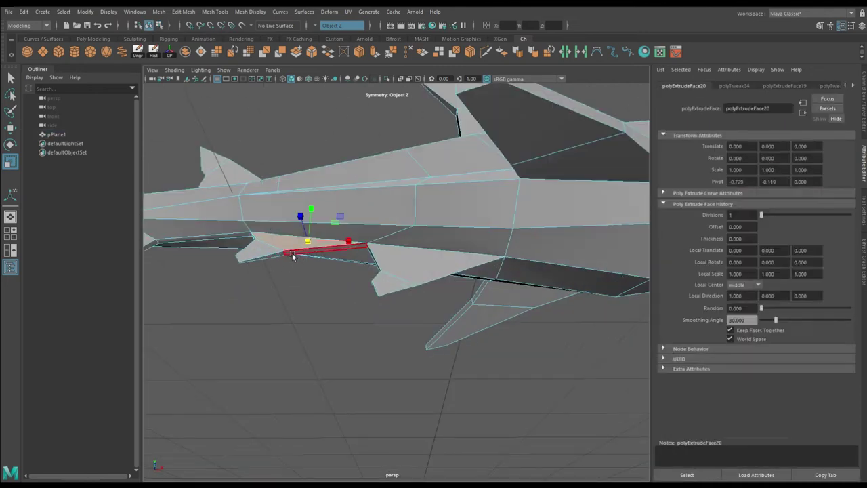
pyautogui.click(450, 238)
pyautogui.moveTo(450, 237)
pyautogui.keyDown('alt'); pyautogui.mouseDown()
pyautogui.moveTo(321, 271)
pyautogui.moveTo(412, 322)
pyautogui.moveTo(393, 347)
pyautogui.moveTo(248, 345)
pyautogui.mouseUp(); pyautogui.keyUp('alt')
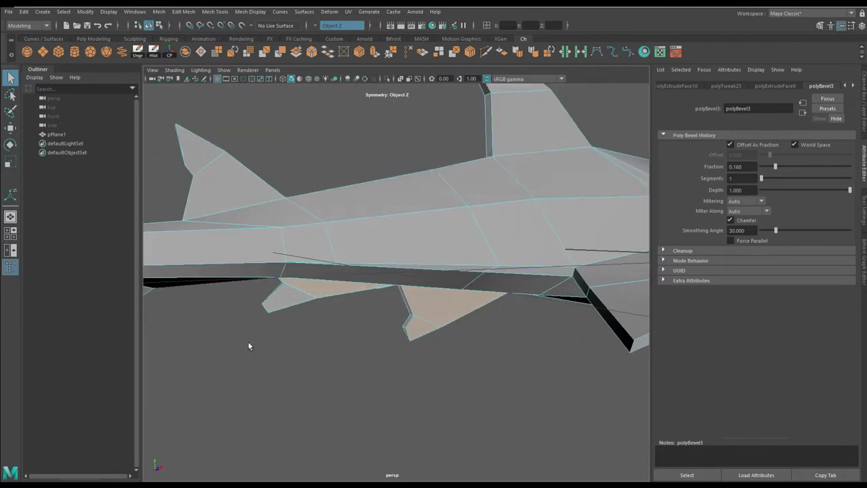
pyautogui.keyDown('alt'); pyautogui.moveTo(396, 347); pyautogui.dragTo(398, 310); pyautogui.keyUp('alt')
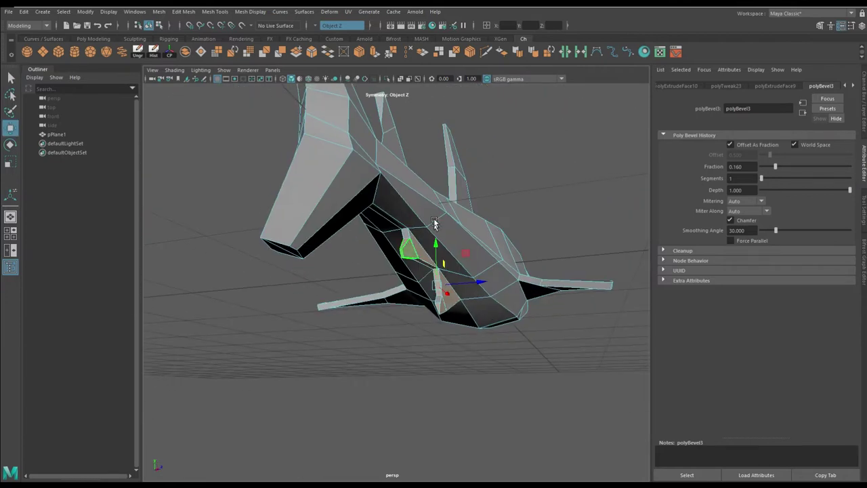
pyautogui.moveTo(415, 264); pyautogui.dragTo(374, 266)
pyautogui.moveTo(369, 266)
pyautogui.keyDown('alt'); pyautogui.mouseDown()
pyautogui.moveTo(349, 366)
pyautogui.moveTo(303, 316)
pyautogui.mouseUp(); pyautogui.keyUp('alt')
pyautogui.moveTo(382, 300)
pyautogui.keyDown('alt'); pyautogui.mouseDown()
pyautogui.moveTo(380, 285)
pyautogui.moveTo(344, 295)
pyautogui.moveTo(380, 284)
pyautogui.mouseUp(); pyautogui.keyUp('alt')
pyautogui.press('3')
pyautogui.moveTo(195, 114)
pyautogui.mouseDown()
pyautogui.moveTo(617, 371)
pyautogui.moveTo(525, 360)
pyautogui.moveTo(434, 271)
pyautogui.mouseUp()
# - Select the upper tail lobe's tip and pull it outward into a longer, pointed tip
pyautogui.moveTo(383, 285)
pyautogui.keyDown('alt'); pyautogui.mouseDown()
pyautogui.moveTo(383, 223)
pyautogui.moveTo(420, 176)
pyautogui.moveTo(338, 358)
pyautogui.moveTo(400, 350)
pyautogui.moveTo(413, 282)
pyautogui.moveTo(387, 229)
pyautogui.moveTo(294, 197)
pyautogui.moveTo(368, 170)
pyautogui.moveTo(385, 196)
pyautogui.moveTo(362, 160)
pyautogui.moveTo(381, 196)
pyautogui.moveTo(372, 164)
pyautogui.mouseUp(); pyautogui.keyUp('alt')
pyautogui.click(420, 176)
pyautogui.click(387, 229)
pyautogui.press('1')
pyautogui.click(294, 197)
pyautogui.click(368, 171)
pyautogui.press('w')
pyautogui.keyDown('alt'); pyautogui.moveTo(279, 253); pyautogui.dragTo(366, 246); pyautogui.keyUp('alt')
pyautogui.click(372, 52)
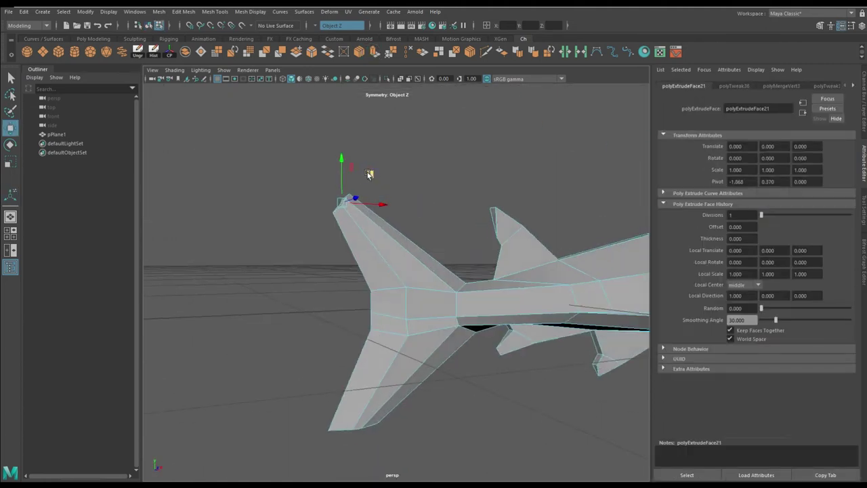
pyautogui.click(300, 151)
pyautogui.moveTo(300, 152)
pyautogui.keyDown('alt'); pyautogui.mouseDown()
pyautogui.moveTo(352, 173)
pyautogui.moveTo(302, 253)
pyautogui.moveTo(374, 301)
pyautogui.moveTo(359, 351)
pyautogui.moveTo(465, 305)
pyautogui.moveTo(397, 292)
pyautogui.moveTo(451, 291)
pyautogui.moveTo(437, 266)
pyautogui.moveTo(445, 321)
pyautogui.moveTo(453, 316)
pyautogui.moveTo(406, 305)
pyautogui.moveTo(347, 307)
pyautogui.mouseUp(); pyautogui.keyUp('alt')
pyautogui.press('3')
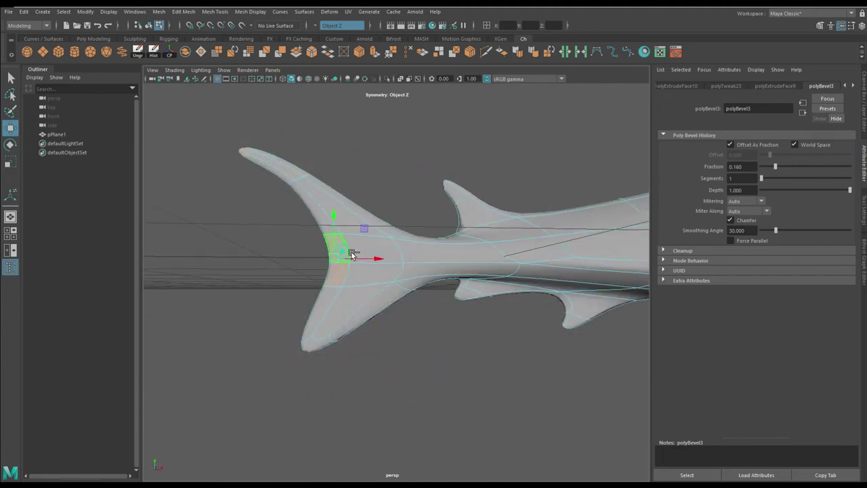
# - Marquee-select the vertices of the upper tail fin tip to reshape them
pyautogui.moveTo(325, 170)
pyautogui.keyDown('alt'); pyautogui.mouseDown()
pyautogui.moveTo(393, 253)
pyautogui.moveTo(350, 316)
pyautogui.moveTo(255, 200)
pyautogui.mouseUp(); pyautogui.keyUp('alt')
pyautogui.scroll(-3, 344, 166)
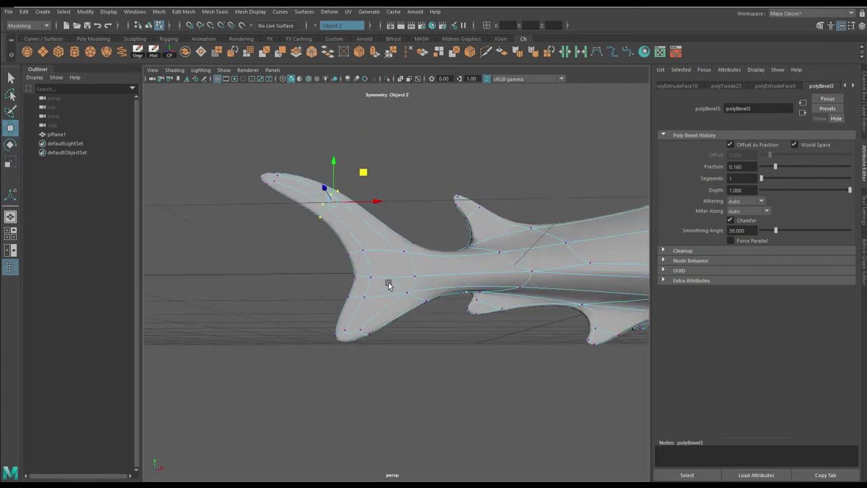
pyautogui.scroll(-3, 387, 285)
pyautogui.moveTo(190, 184); pyautogui.dragTo(370, 343)
# - Apply Smooth to the whole shark and inspect it from side and top views
pyautogui.keyDown('alt'); pyautogui.moveTo(305, 267); pyautogui.dragTo(269, 246); pyautogui.keyUp('alt')
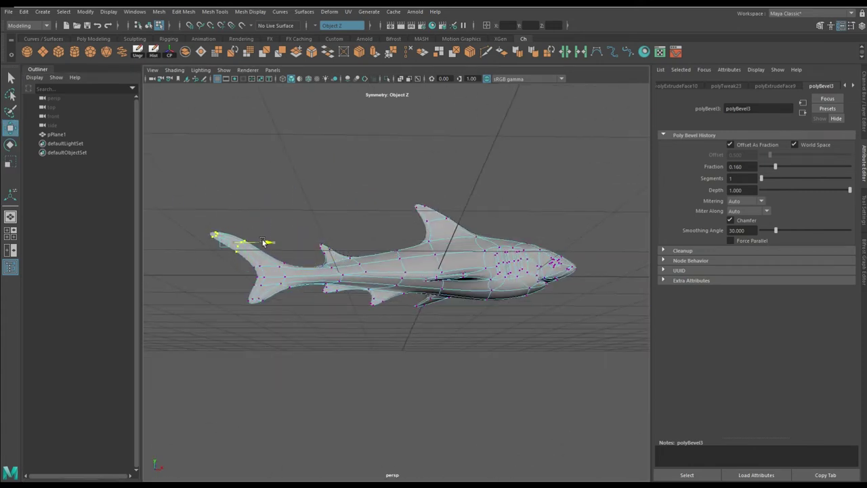
pyautogui.click(377, 266)
pyautogui.moveTo(349, 253)
pyautogui.keyDown('alt'); pyautogui.mouseDown()
pyautogui.moveTo(343, 321)
pyautogui.moveTo(351, 373)
pyautogui.moveTo(386, 342)
pyautogui.moveTo(528, 359)
pyautogui.mouseUp(); pyautogui.keyUp('alt')
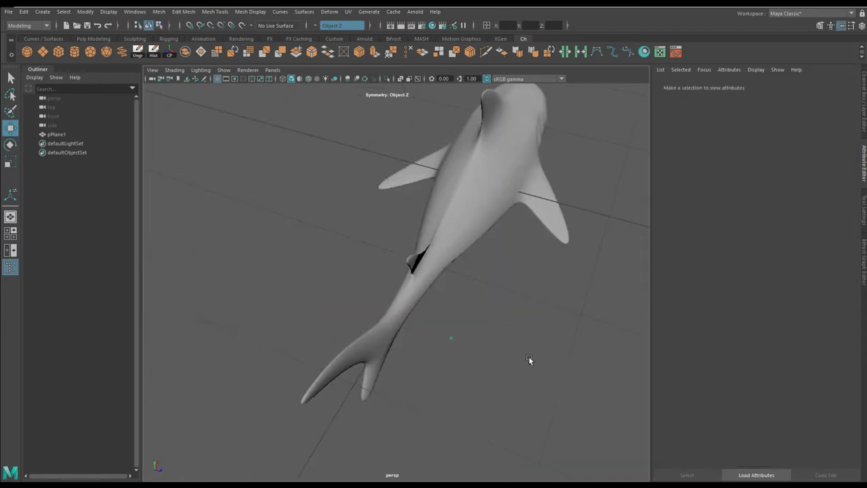
pyautogui.click(398, 218)
pyautogui.moveTo(398, 218)
pyautogui.keyDown('alt'); pyautogui.mouseDown()
pyautogui.moveTo(459, 248)
pyautogui.moveTo(454, 296)
pyautogui.moveTo(425, 279)
pyautogui.mouseUp(); pyautogui.keyUp('alt')
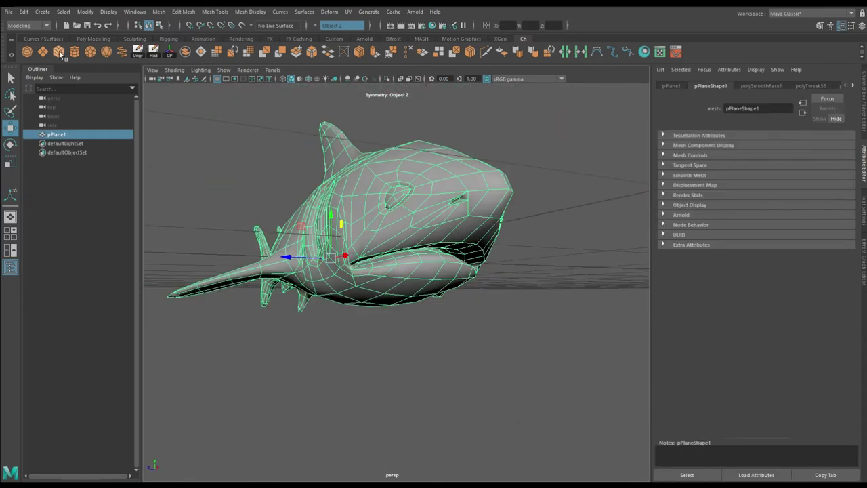
# - Create a polygon cube, scale it flat, and cut horizontal and vertical edge loops across it
pyautogui.click(59, 52)
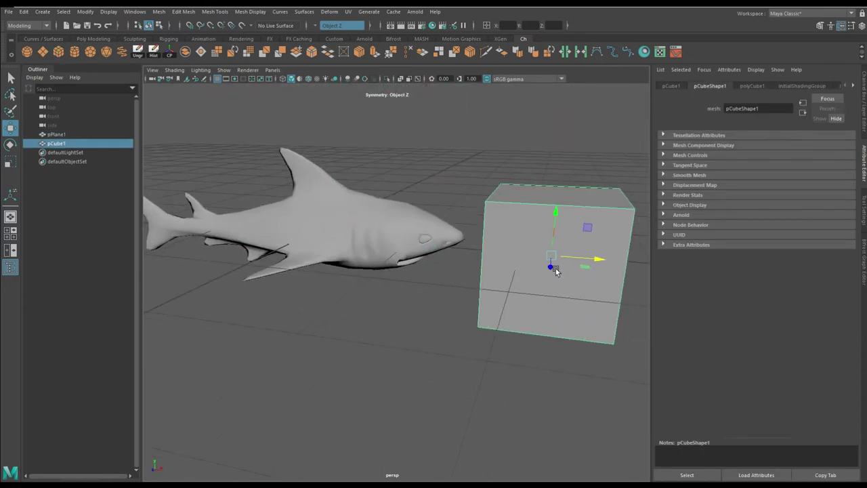
pyautogui.press('r')
pyautogui.moveTo(409, 242)
pyautogui.keyDown('alt'); pyautogui.mouseDown()
pyautogui.moveTo(410, 176)
pyautogui.moveTo(416, 290)
pyautogui.mouseUp(); pyautogui.keyUp('alt')
pyautogui.click(411, 176)
pyautogui.keyDown('ctrl'); pyautogui.click(416, 285); pyautogui.keyUp('ctrl')
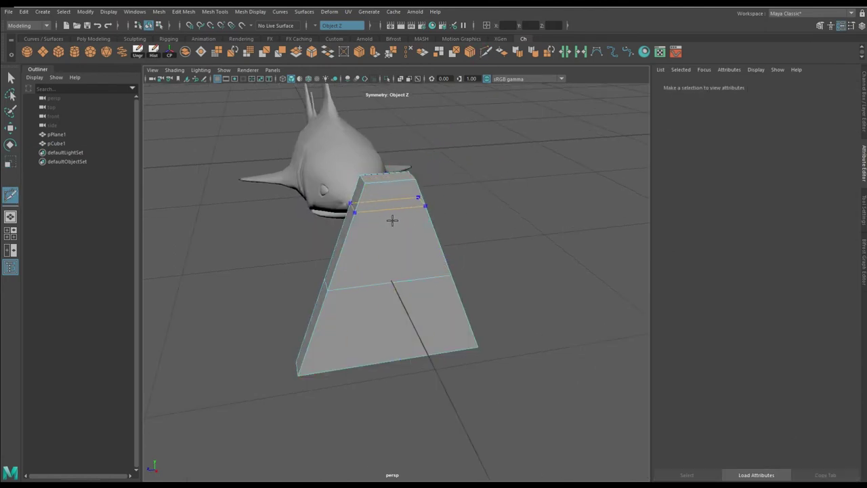
pyautogui.keyDown('ctrl'); pyautogui.click(393, 291); pyautogui.keyUp('ctrl')
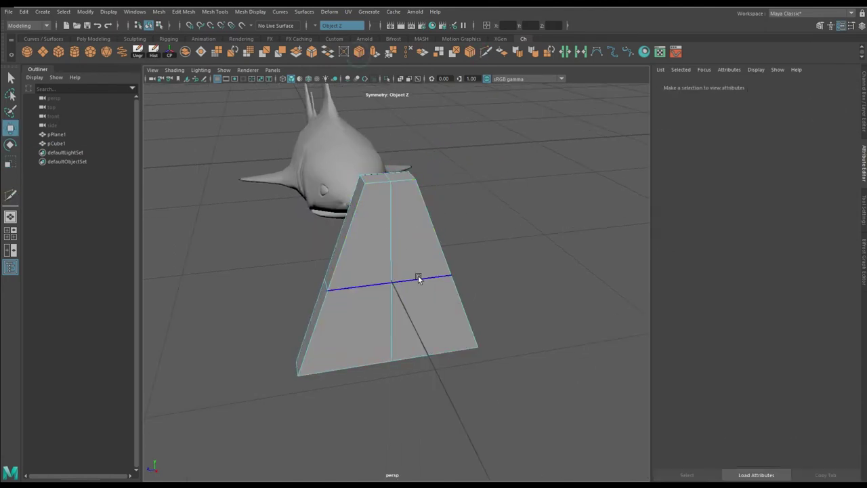
pyautogui.moveTo(383, 232); pyautogui.dragTo(384, 208, button='right')
pyautogui.moveTo(387, 232)
pyautogui.keyDown('alt'); pyautogui.mouseDown()
pyautogui.moveTo(586, 239)
pyautogui.moveTo(517, 211)
pyautogui.moveTo(499, 328)
pyautogui.moveTo(410, 230)
pyautogui.moveTo(358, 345)
pyautogui.moveTo(401, 258)
pyautogui.moveTo(375, 265)
pyautogui.moveTo(620, 288)
pyautogui.moveTo(264, 290)
pyautogui.moveTo(286, 190)
pyautogui.moveTo(379, 223)
pyautogui.moveTo(396, 174)
pyautogui.moveTo(368, 328)
pyautogui.moveTo(417, 192)
pyautogui.mouseUp(); pyautogui.keyUp('alt')
# - Taper the cube into a tooth and move it to the shark's mouth
pyautogui.click(375, 265)
pyautogui.click(287, 190)
pyautogui.moveTo(399, 302)
pyautogui.keyDown('alt'); pyautogui.mouseDown()
pyautogui.moveTo(276, 287)
pyautogui.moveTo(353, 255)
pyautogui.moveTo(504, 236)
pyautogui.mouseUp(); pyautogui.keyUp('alt')
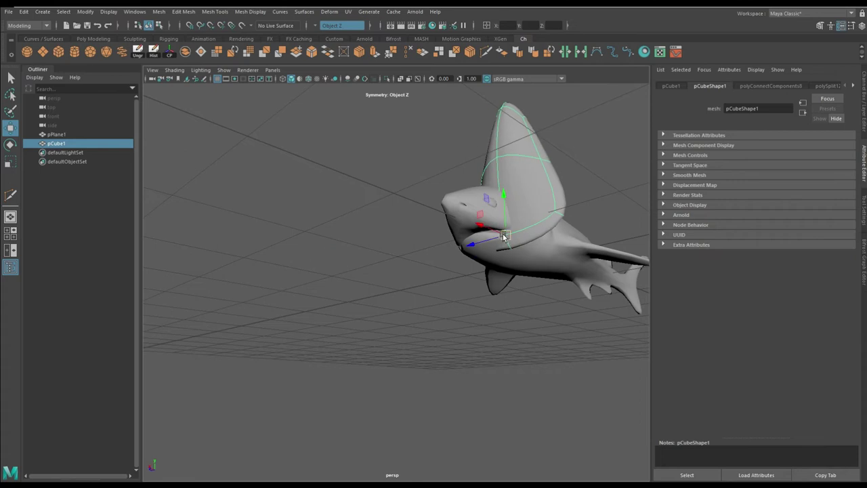
pyautogui.press('f')
pyautogui.moveTo(160, 369)
pyautogui.keyDown('alt'); pyautogui.mouseDown()
pyautogui.moveTo(446, 384)
pyautogui.moveTo(490, 369)
pyautogui.mouseUp(); pyautogui.keyUp('alt')
pyautogui.press('w')
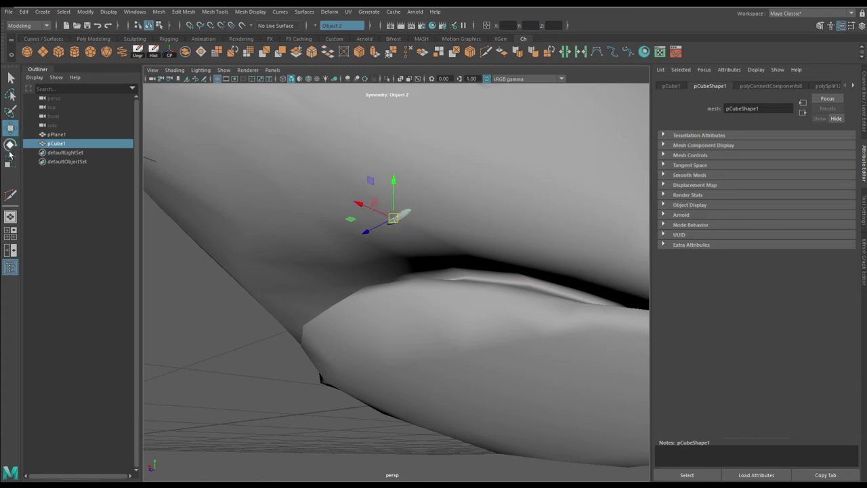
pyautogui.moveTo(435, 200)
pyautogui.keyDown('alt'); pyautogui.mouseDown()
pyautogui.moveTo(538, 232)
pyautogui.moveTo(427, 325)
pyautogui.moveTo(359, 251)
pyautogui.moveTo(430, 248)
pyautogui.moveTo(399, 258)
pyautogui.moveTo(418, 263)
pyautogui.moveTo(367, 232)
pyautogui.mouseUp(); pyautogui.keyUp('alt')
pyautogui.press('w')
# - Duplicate the tooth repeatedly with Ctrl+D, rotating and placing each copy along the jaw
pyautogui.hotkey('ctrl', 'd')
pyautogui.moveTo(418, 261)
pyautogui.keyDown('alt'); pyautogui.mouseDown()
pyautogui.moveTo(438, 246)
pyautogui.moveTo(393, 257)
pyautogui.moveTo(416, 272)
pyautogui.mouseUp(); pyautogui.keyUp('alt')
pyautogui.moveTo(396, 244); pyautogui.dragTo(419, 240)
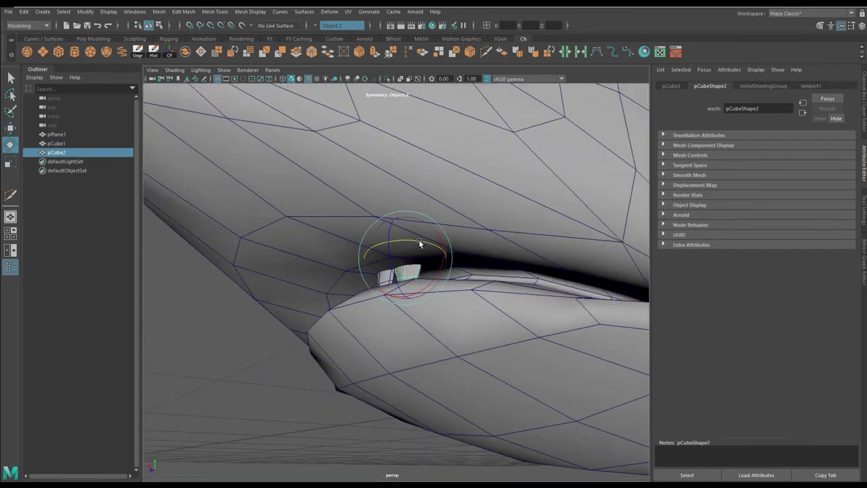
pyautogui.hotkey('ctrl', 'd')
pyautogui.moveTo(445, 294)
pyautogui.keyDown('alt'); pyautogui.mouseDown()
pyautogui.moveTo(507, 304)
pyautogui.moveTo(406, 239)
pyautogui.mouseUp(); pyautogui.keyUp('alt')
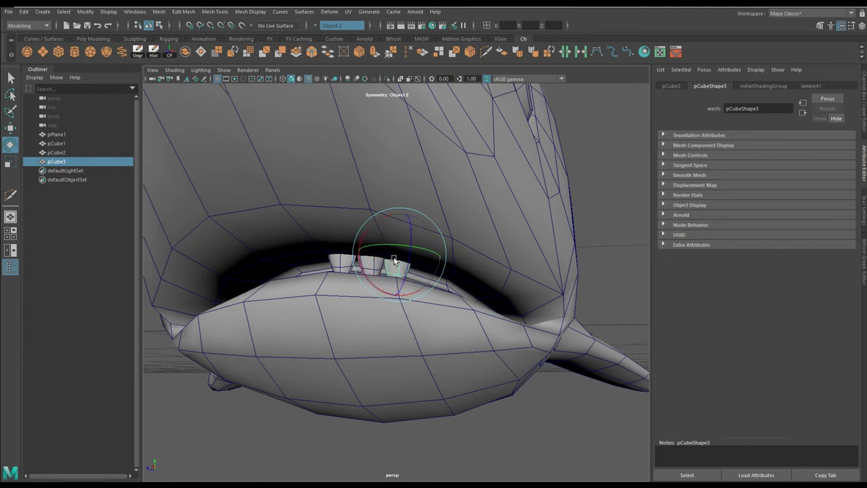
pyautogui.moveTo(449, 290)
pyautogui.keyDown('alt'); pyautogui.mouseDown()
pyautogui.moveTo(428, 371)
pyautogui.moveTo(552, 244)
pyautogui.mouseUp(); pyautogui.keyUp('alt')
pyautogui.hotkey('ctrl', 'd')
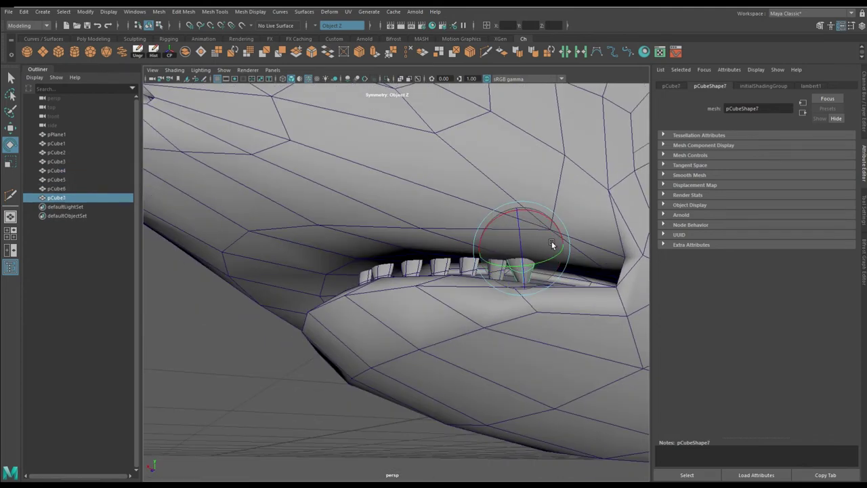
pyautogui.moveTo(600, 274)
pyautogui.keyDown('alt'); pyautogui.mouseDown()
pyautogui.moveTo(523, 305)
pyautogui.moveTo(467, 285)
pyautogui.mouseUp(); pyautogui.keyUp('alt')
pyautogui.keyDown('alt'); pyautogui.moveTo(539, 310); pyautogui.dragTo(458, 306); pyautogui.keyUp('alt')
# - Duplicate the row of nine teeth and combine all eighteen into one mesh, pCube19
pyautogui.moveTo(285, 223)
pyautogui.mouseDown()
pyautogui.moveTo(513, 356)
pyautogui.moveTo(455, 269)
pyautogui.moveTo(407, 242)
pyautogui.moveTo(418, 251)
pyautogui.moveTo(397, 267)
pyautogui.moveTo(409, 278)
pyautogui.mouseUp()
pyautogui.hotkey('ctrl', 'd')
pyautogui.keyDown('alt'); pyautogui.moveTo(405, 271); pyautogui.dragTo(281, 271, button='right'); pyautogui.keyUp('alt')
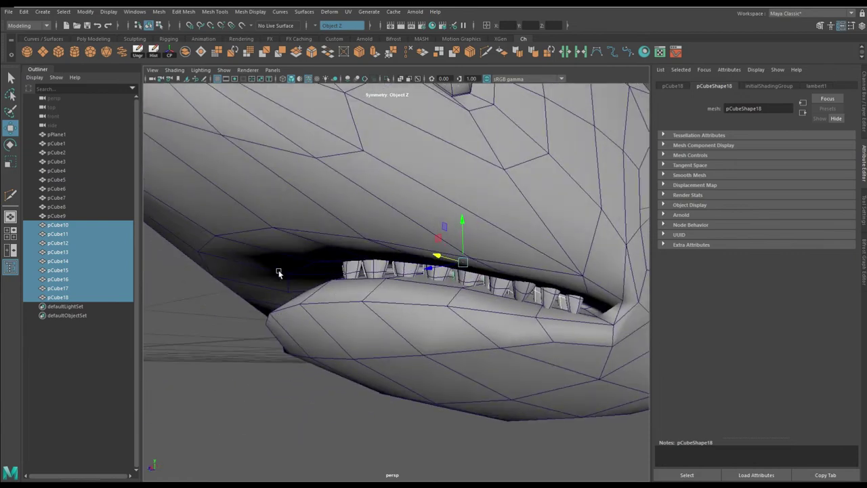
pyautogui.keyDown('alt'); pyautogui.moveTo(281, 271); pyautogui.dragTo(423, 277); pyautogui.keyUp('alt')
pyautogui.moveTo(57, 143); pyautogui.dragTo(87, 298)
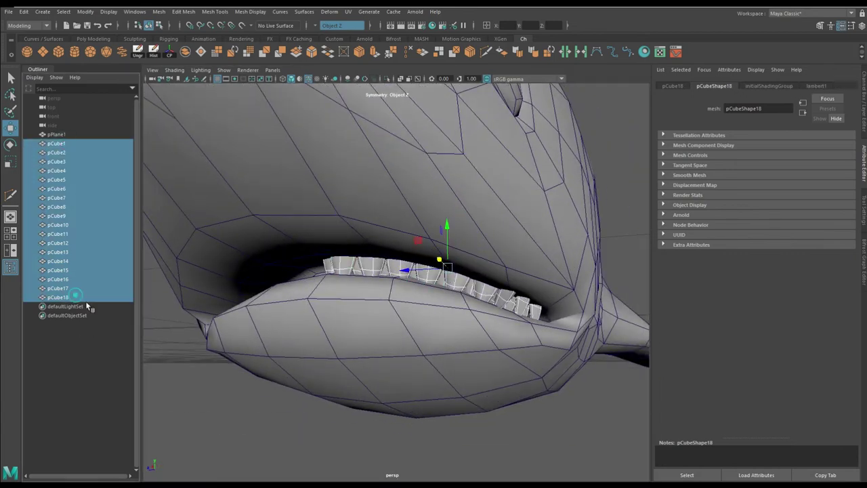
pyautogui.keyDown('alt'); pyautogui.moveTo(319, 299); pyautogui.dragTo(345, 299); pyautogui.keyUp('alt')
pyautogui.keyDown('alt'); pyautogui.moveTo(229, 179); pyautogui.dragTo(287, 200); pyautogui.keyUp('alt')
pyautogui.scroll(-5, 454, 349)
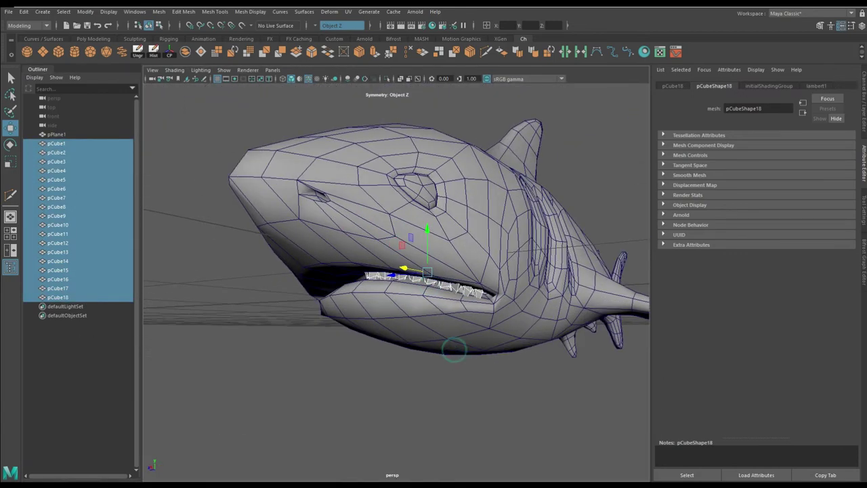
pyautogui.keyDown('shift'); pyautogui.moveTo(319, 262); pyautogui.dragTo(338, 285, button='right'); pyautogui.keyUp('shift')
pyautogui.moveTo(339, 285)
pyautogui.keyDown('alt'); pyautogui.mouseDown()
pyautogui.moveTo(422, 294)
pyautogui.moveTo(305, 271)
pyautogui.mouseUp(); pyautogui.keyUp('alt')
# - Duplicate the combined teeth and set Scale Z to -1 in the Channel Box
pyautogui.moveTo(304, 271)
pyautogui.keyDown('alt'); pyautogui.mouseDown(button='right')
pyautogui.moveTo(396, 345)
pyautogui.moveTo(365, 285)
pyautogui.mouseUp(button='right'); pyautogui.keyUp('alt')
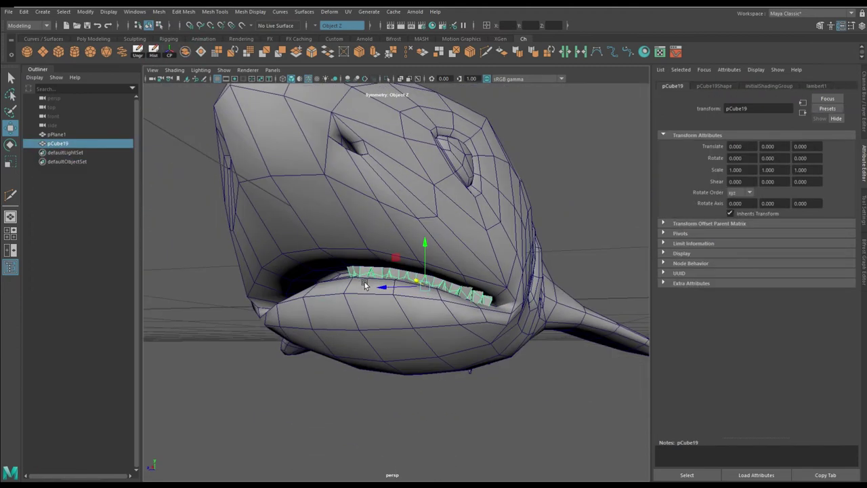
pyautogui.moveTo(390, 292); pyautogui.dragTo(377, 292)
pyautogui.keyDown('alt'); pyautogui.moveTo(377, 292); pyautogui.dragTo(197, 243); pyautogui.keyUp('alt')
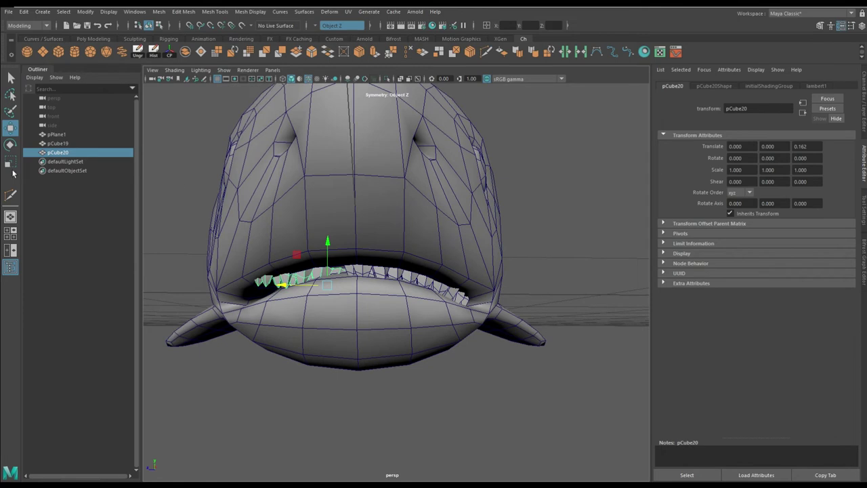
pyautogui.click(10, 163)
pyautogui.hotkey('ctrl', 'a')
pyautogui.press('w')
pyautogui.moveTo(339, 305)
pyautogui.keyDown('alt'); pyautogui.mouseDown()
pyautogui.moveTo(223, 449)
pyautogui.moveTo(445, 291)
pyautogui.mouseUp(); pyautogui.keyUp('alt')
pyautogui.write('1')
pyautogui.press('Return')
# - Move the mirrored teeth, pCube20, to Translate Z 0.217 on the mouth's opposite side
pyautogui.moveTo(298, 231)
pyautogui.keyDown('alt'); pyautogui.mouseDown()
pyautogui.moveTo(313, 249)
pyautogui.moveTo(332, 381)
pyautogui.mouseUp(); pyautogui.keyUp('alt')
pyautogui.moveTo(252, 290)
pyautogui.mouseDown()
pyautogui.moveTo(325, 199)
pyautogui.moveTo(385, 273)
pyautogui.mouseUp()
pyautogui.scroll(-3, 285, 271)
pyautogui.click(223, 421)
pyautogui.moveTo(156, 95); pyautogui.dragTo(384, 273)
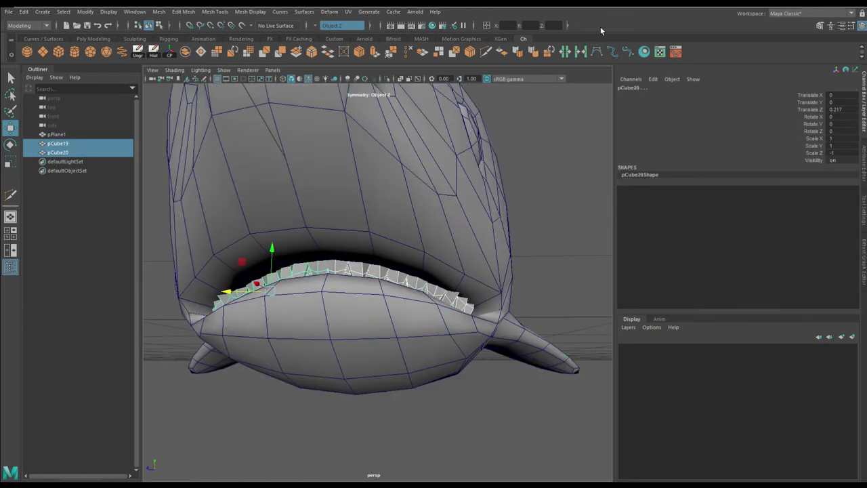
pyautogui.scroll(-5, 385, 274)
pyautogui.moveTo(418, 248)
pyautogui.keyDown('alt'); pyautogui.mouseDown()
pyautogui.moveTo(464, 184)
pyautogui.moveTo(371, 198)
pyautogui.moveTo(484, 210)
pyautogui.moveTo(310, 209)
pyautogui.moveTo(400, 257)
pyautogui.moveTo(403, 310)
pyautogui.mouseUp(); pyautogui.keyUp('alt')
# - Select the shark body and add both rows of teeth to the selection
pyautogui.click(400, 256)
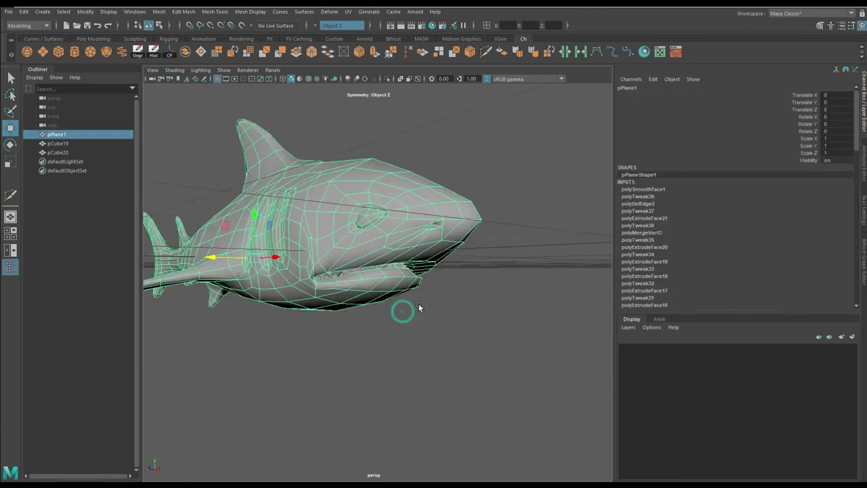
pyautogui.moveTo(406, 229); pyautogui.dragTo(373, 302, button='right')
pyautogui.moveTo(346, 235); pyautogui.dragTo(467, 107, button='right')
pyautogui.moveTo(467, 107)
pyautogui.keyDown('alt'); pyautogui.mouseDown()
pyautogui.moveTo(353, 149)
pyautogui.moveTo(257, 162)
pyautogui.mouseUp(); pyautogui.keyUp('alt')
pyautogui.keyDown('shift'); pyautogui.click(58, 153); pyautogui.keyUp('shift')
pyautogui.press('f')
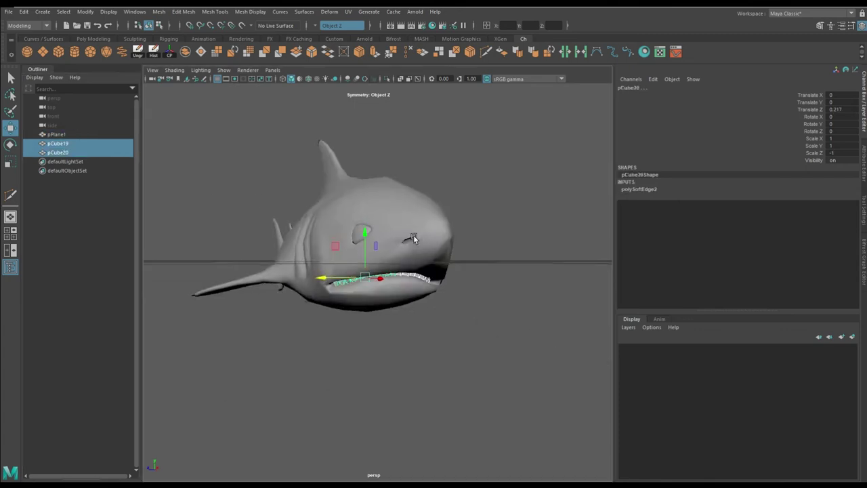
pyautogui.click(237, 38)
pyautogui.hotkey('ctrl', 'a')
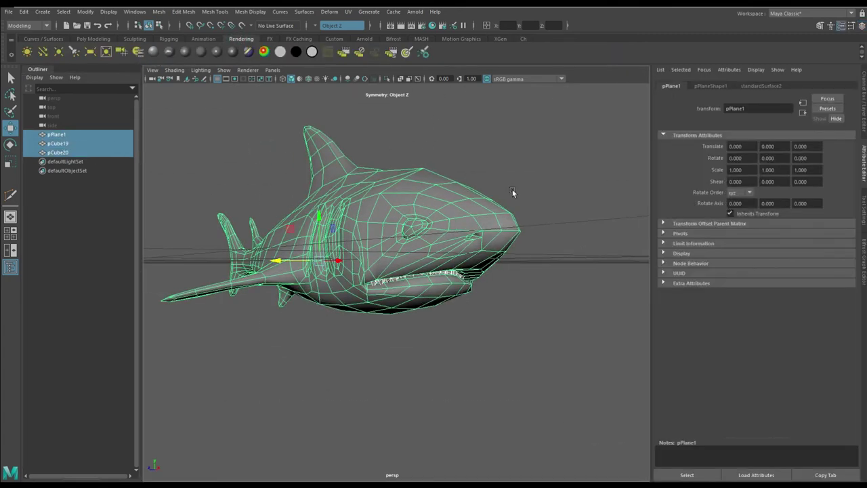
# - From a front view, select the upper teeth and their mirrored copy
pyautogui.keyDown('alt'); pyautogui.moveTo(513, 192); pyautogui.dragTo(420, 254); pyautogui.keyUp('alt')
pyautogui.click(420, 254)
pyautogui.keyDown('shift'); pyautogui.click(349, 271); pyautogui.keyUp('shift')
pyautogui.hotkey('ctrl', 'a')
pyautogui.hotkey('ctrl', 'a')
pyautogui.hotkey('ctrl', 'a')
pyautogui.moveTo(349, 271)
pyautogui.keyDown('alt'); pyautogui.mouseDown()
pyautogui.moveTo(344, 293)
pyautogui.moveTo(368, 183)
pyautogui.mouseUp(); pyautogui.keyUp('alt')
# - Select the edges around the shark's eye and cut a UV seam along them
pyautogui.moveTo(368, 184); pyautogui.dragTo(362, 159, button='right')
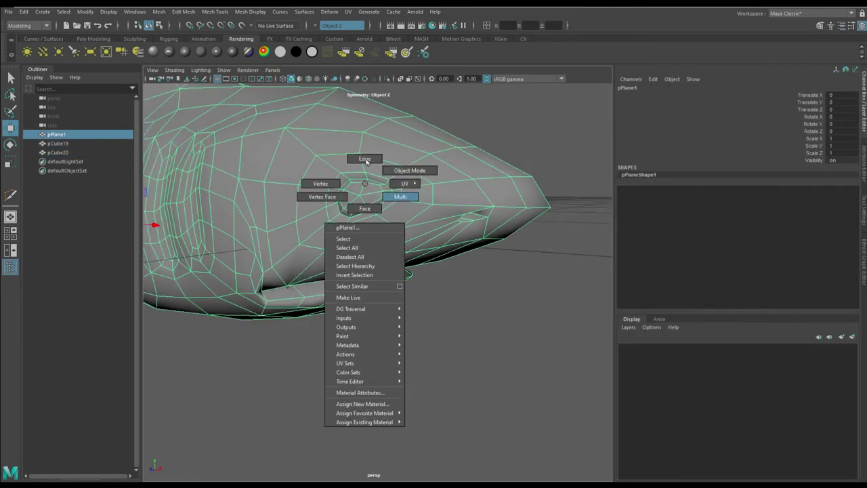
pyautogui.scroll(3, 387, 235)
pyautogui.scroll(3, 379, 224)
pyautogui.scroll(2, 366, 265)
pyautogui.scroll(2, 326, 312)
pyautogui.scroll(-3, 319, 312)
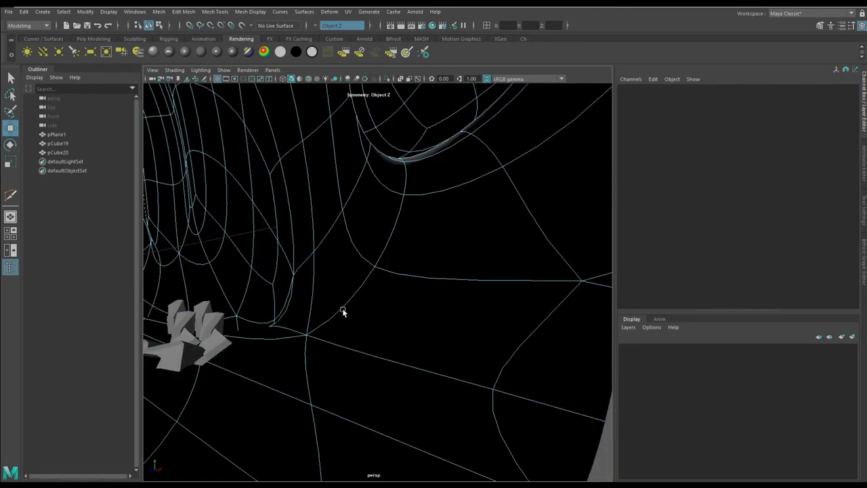
pyautogui.scroll(-5, 344, 310)
pyautogui.press('F8')
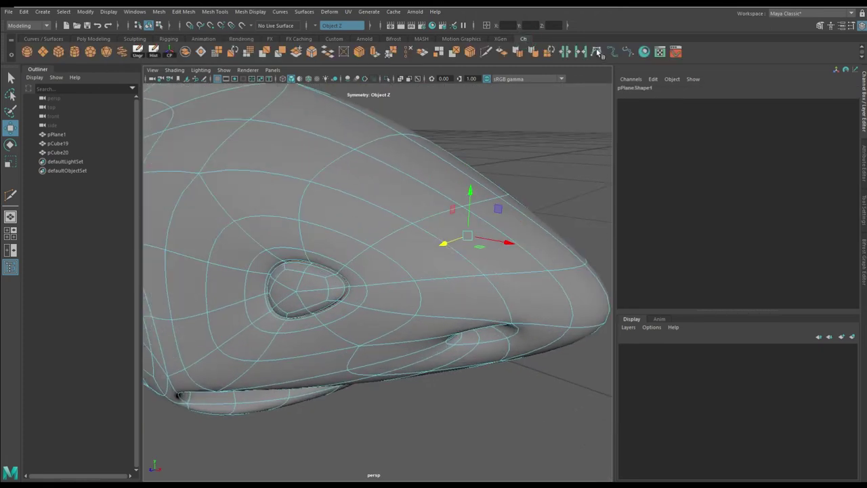
pyautogui.moveTo(321, 296)
pyautogui.keyDown('alt'); pyautogui.mouseDown()
pyautogui.moveTo(395, 379)
pyautogui.moveTo(305, 305)
pyautogui.mouseUp(); pyautogui.keyUp('alt')
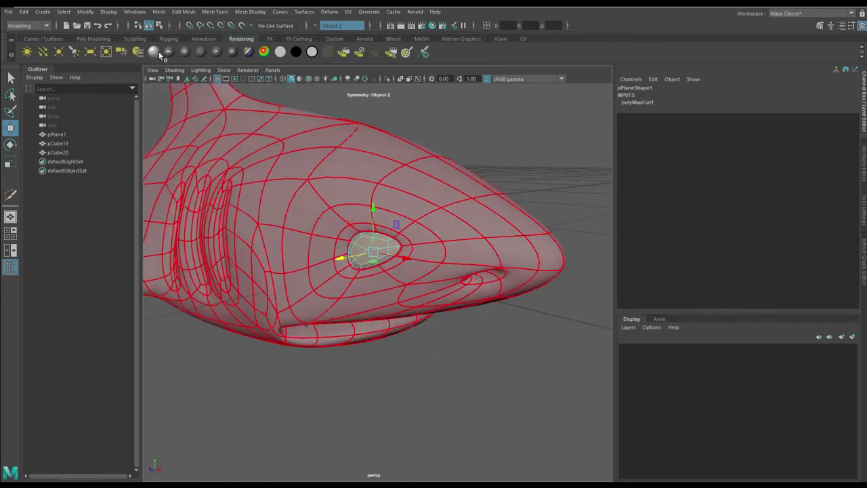
# - Assign a new Standard Surface material and orbit to view the shaded shark
pyautogui.click(159, 54)
pyautogui.moveTo(305, 237)
pyautogui.keyDown('alt'); pyautogui.mouseDown()
pyautogui.moveTo(360, 319)
pyautogui.moveTo(354, 234)
pyautogui.moveTo(484, 308)
pyautogui.mouseUp(); pyautogui.keyUp('alt')
pyautogui.moveTo(412, 235); pyautogui.dragTo(437, 329, button='right')
pyautogui.moveTo(438, 329)
pyautogui.keyDown('alt'); pyautogui.mouseDown()
pyautogui.moveTo(378, 326)
pyautogui.moveTo(359, 365)
pyautogui.mouseUp(); pyautogui.keyUp('alt')
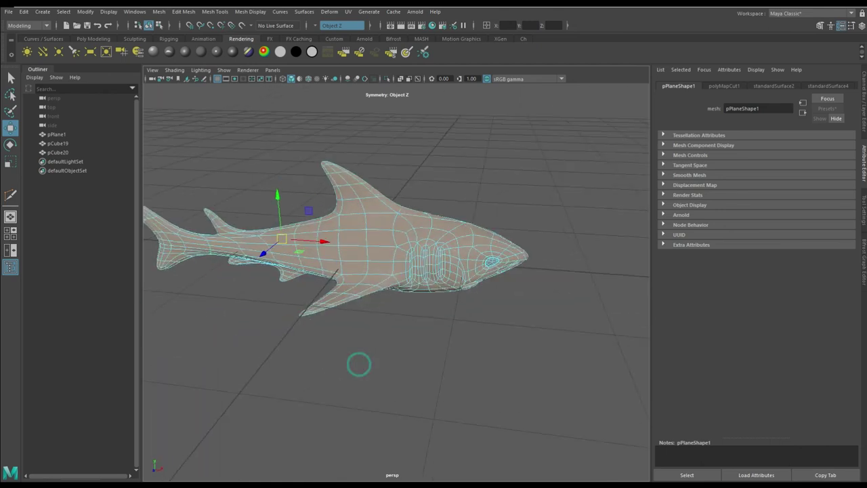
# - Apply a planar UV projection to the shark body and check it in the UV Editor
pyautogui.click(369, 12)
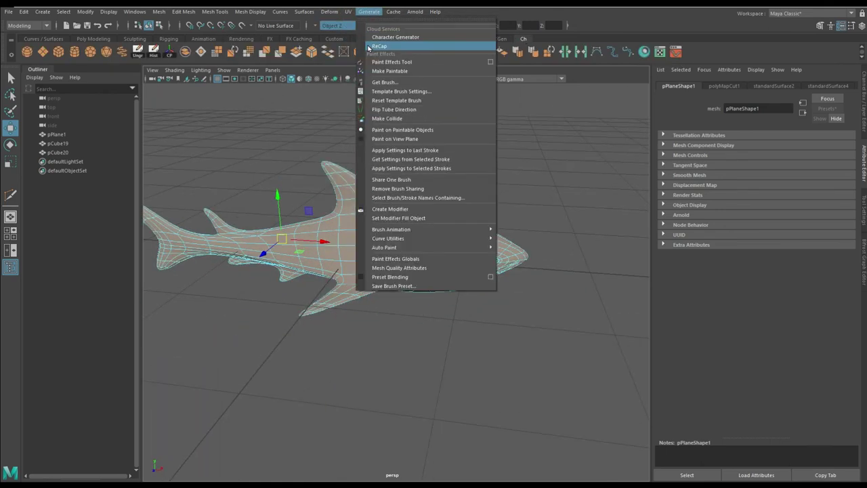
pyautogui.click(393, 120)
pyautogui.click(675, 51)
pyautogui.click(696, 71)
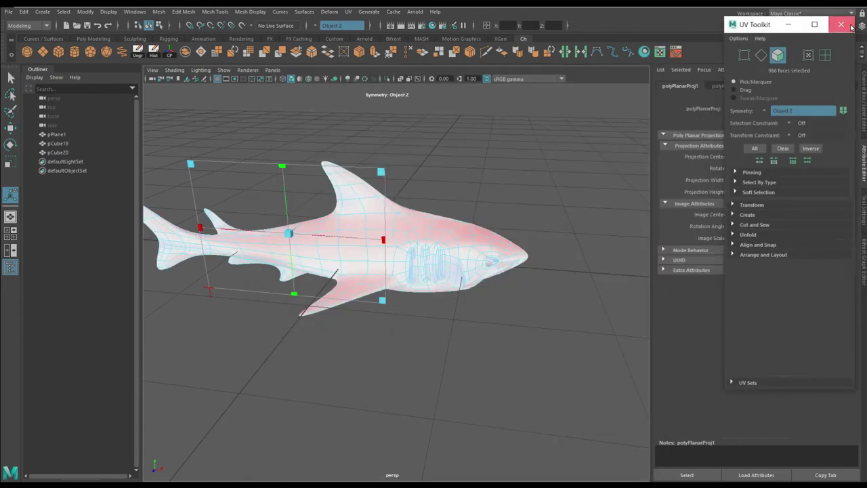
pyautogui.click(379, 224)
pyautogui.moveTo(455, 168)
pyautogui.keyDown('alt'); pyautogui.mouseDown()
pyautogui.moveTo(454, 232)
pyautogui.moveTo(416, 305)
pyautogui.mouseUp(); pyautogui.keyUp('alt')
# - Set standardSurface2 Base Weight to 1.000 and map a Ramp texture to its base colour
pyautogui.click(761, 86)
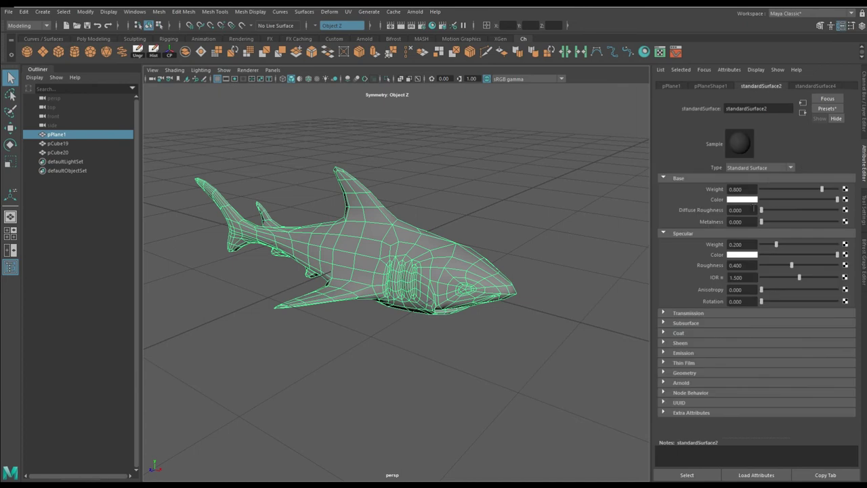
pyautogui.moveTo(828, 199); pyautogui.dragTo(839, 193)
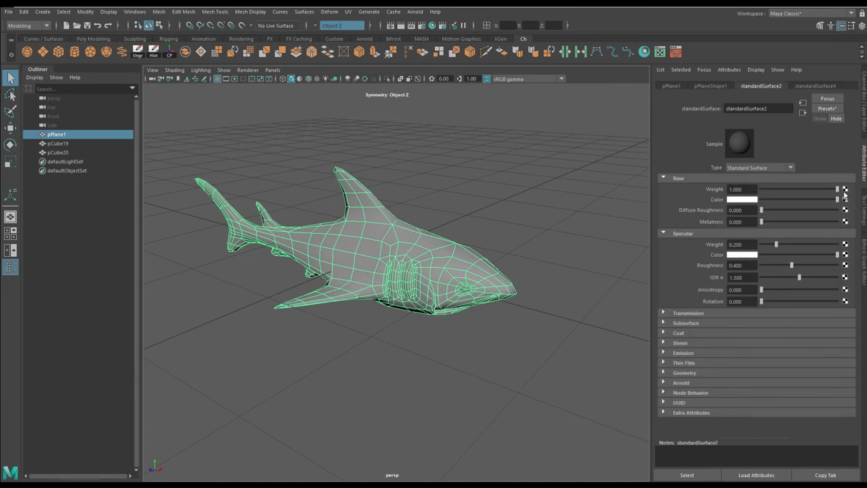
pyautogui.click(845, 191)
pyautogui.click(377, 285)
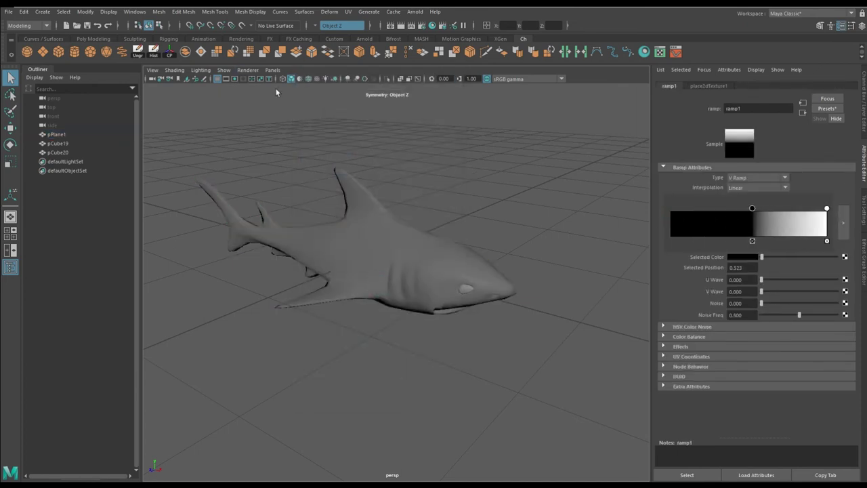
# - Show the ramp on the shark, slide its black marker to 0.292, and open the UV Editor
pyautogui.keyDown('alt'); pyautogui.moveTo(352, 306); pyautogui.dragTo(305, 161); pyautogui.keyUp('alt')
pyautogui.click(318, 79)
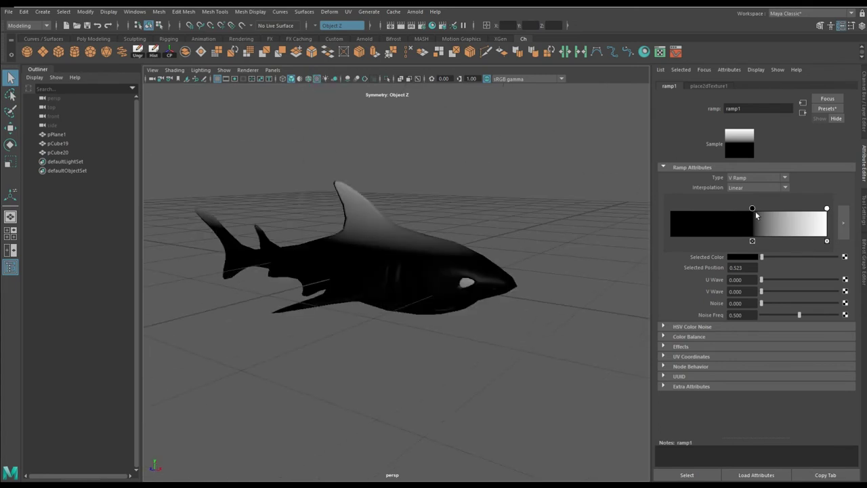
pyautogui.moveTo(757, 215); pyautogui.dragTo(722, 225)
pyautogui.keyDown('alt'); pyautogui.moveTo(474, 271); pyautogui.dragTo(542, 264); pyautogui.keyUp('alt')
pyautogui.click(659, 51)
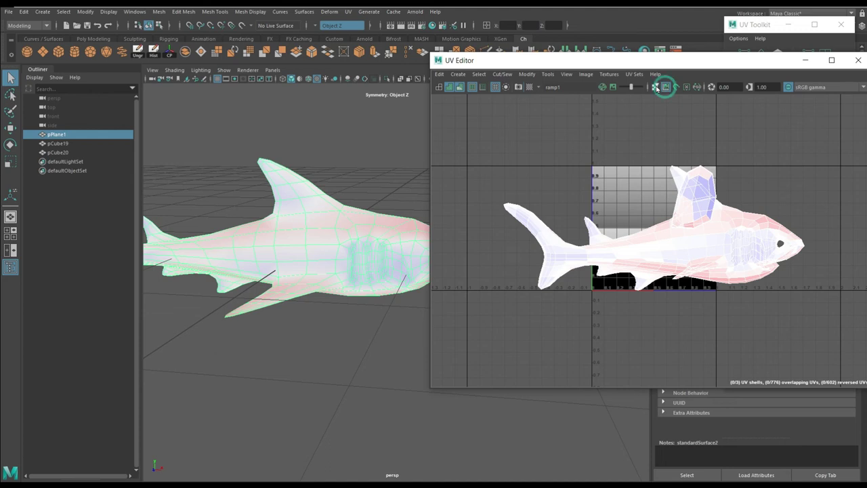
# - Check UV shell shading, then move the dorsal fin's UV shell to the upper right
pyautogui.click(449, 88)
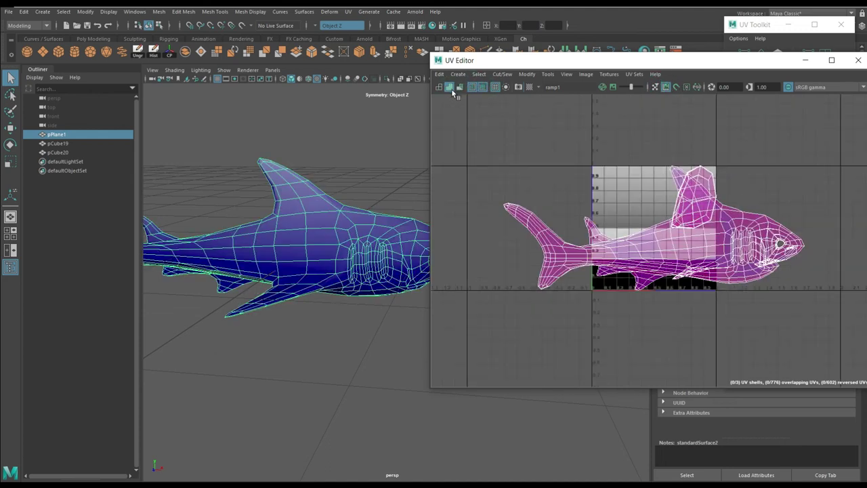
pyautogui.click(453, 93)
pyautogui.click(680, 257)
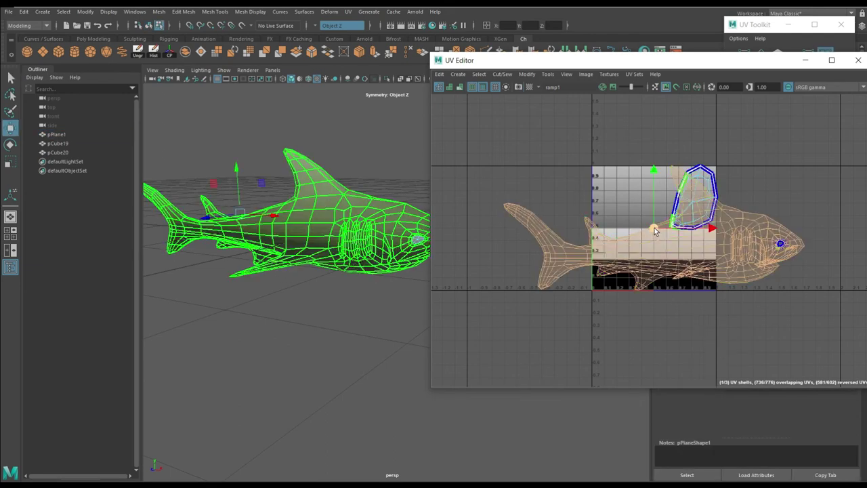
pyautogui.moveTo(655, 231); pyautogui.dragTo(639, 211)
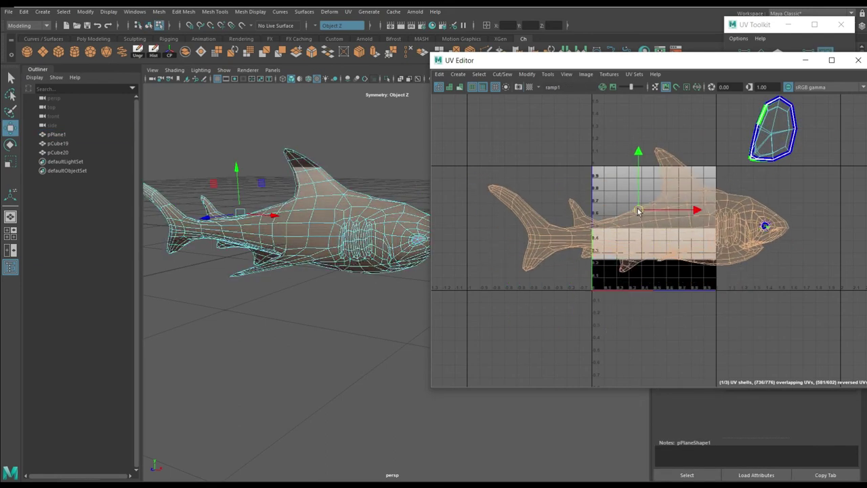
# - Switch to UV component mode and select the shark body's UVs, from the midline to all of them
pyautogui.rightClick(661, 167)
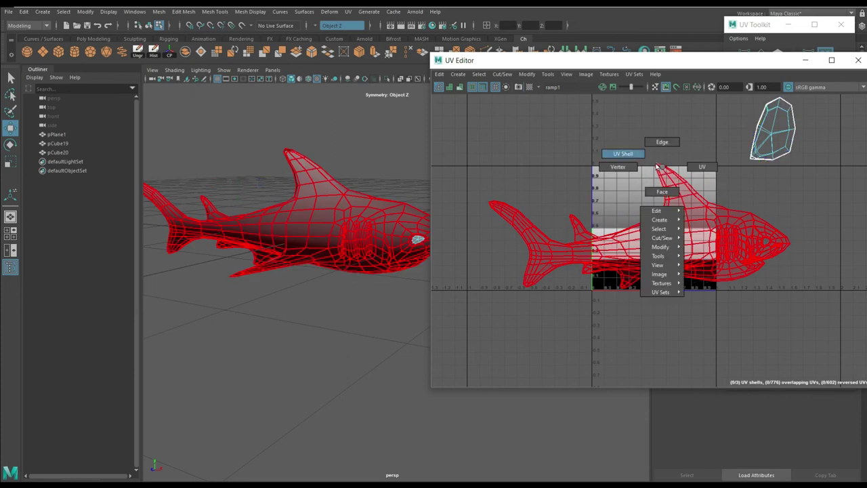
pyautogui.click(702, 168)
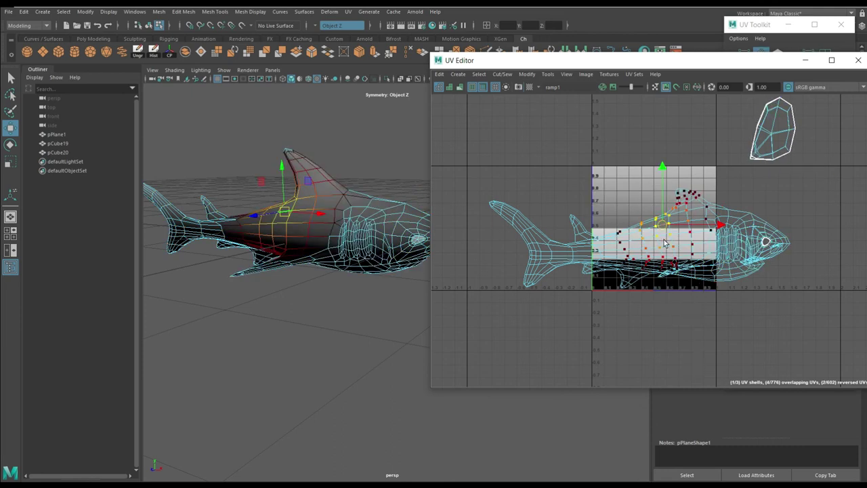
pyautogui.click(636, 235)
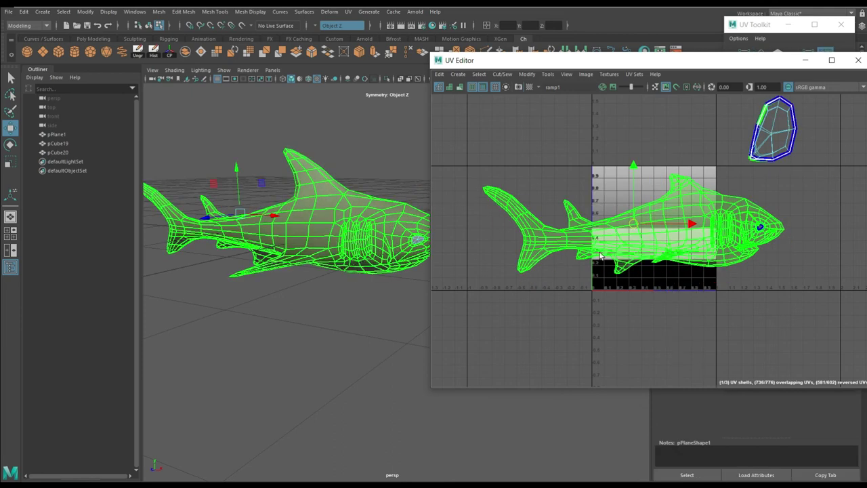
pyautogui.click(722, 224)
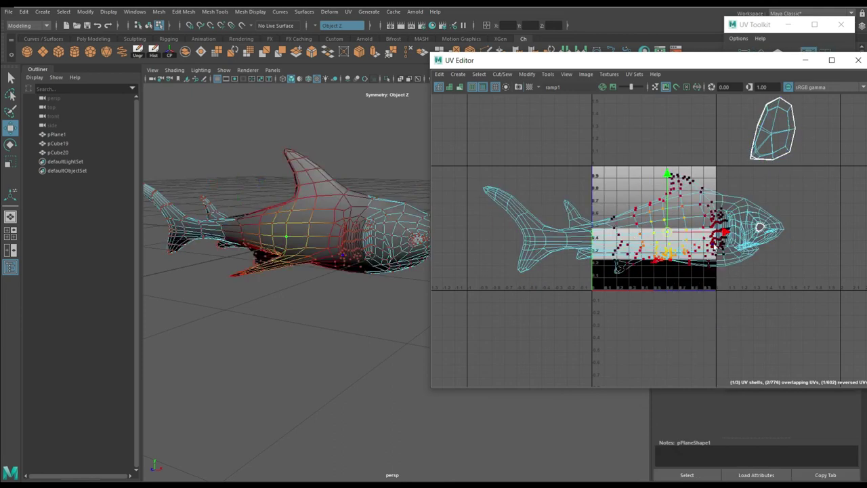
pyautogui.scroll(3, 566, 241)
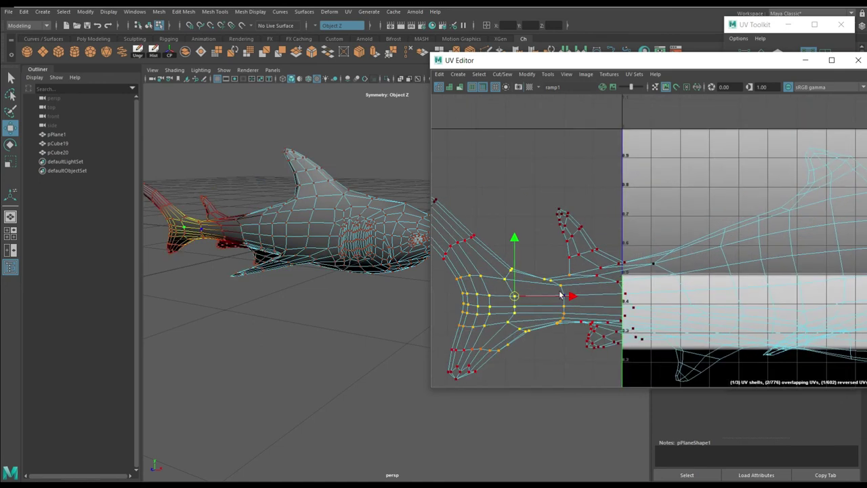
pyautogui.click(567, 233)
pyautogui.scroll(-2, 684, 250)
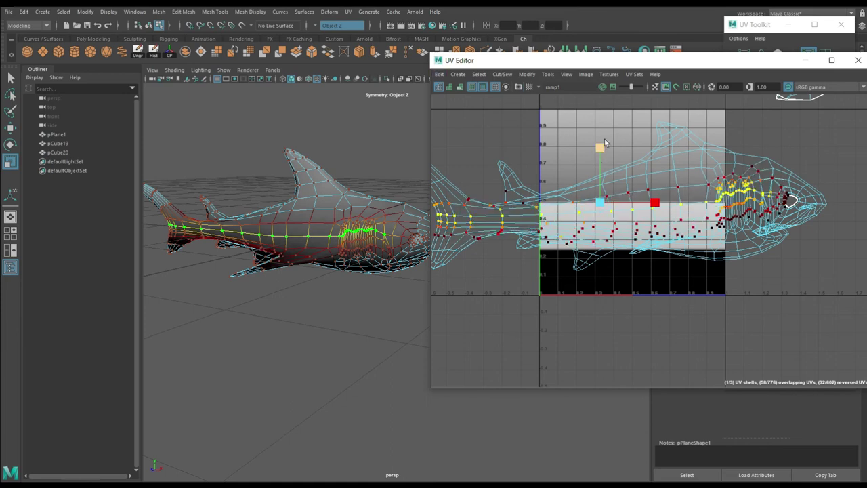
pyautogui.scroll(-1, 645, 174)
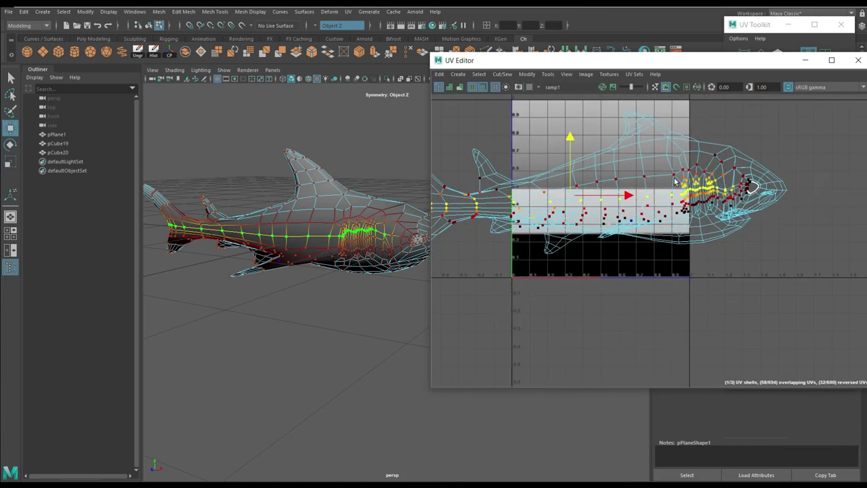
pyautogui.scroll(-1, 593, 203)
pyautogui.moveTo(445, 145); pyautogui.dragTo(784, 287)
# - Make ramp1 a black-to-white blend with the white marker close to the black one
pyautogui.click(384, 145)
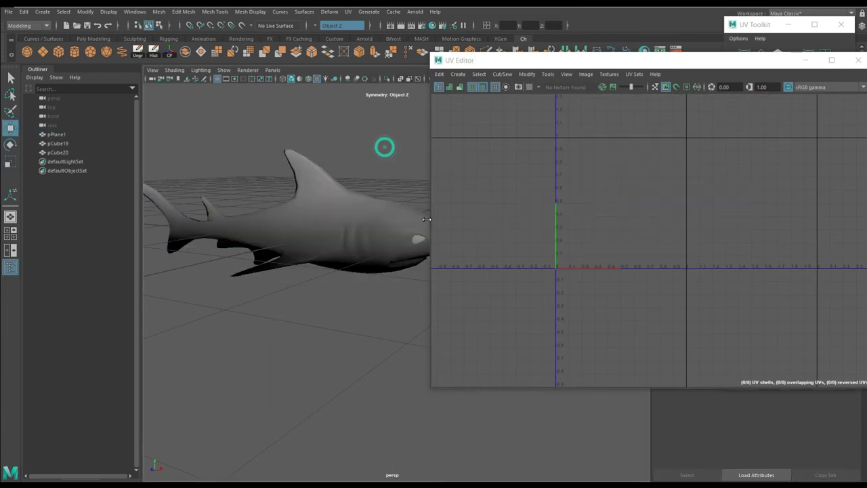
pyautogui.keyDown('alt'); pyautogui.moveTo(335, 145); pyautogui.dragTo(317, 114); pyautogui.keyUp('alt')
pyautogui.click(853, 25)
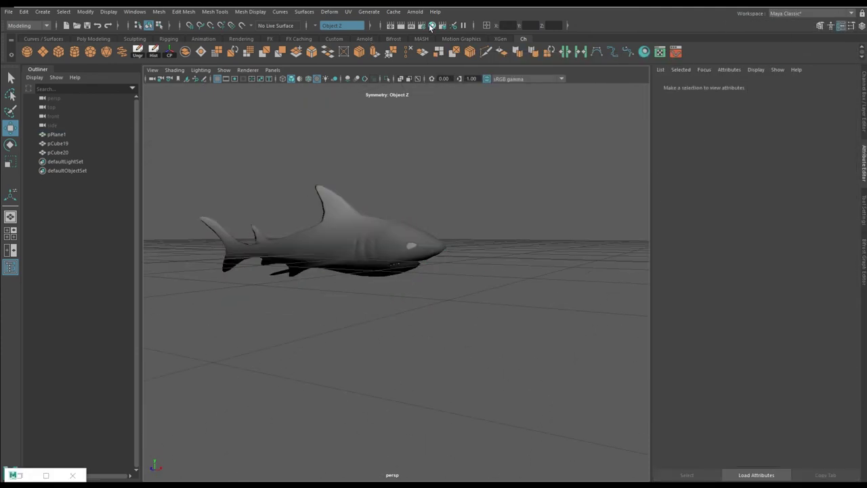
pyautogui.click(431, 26)
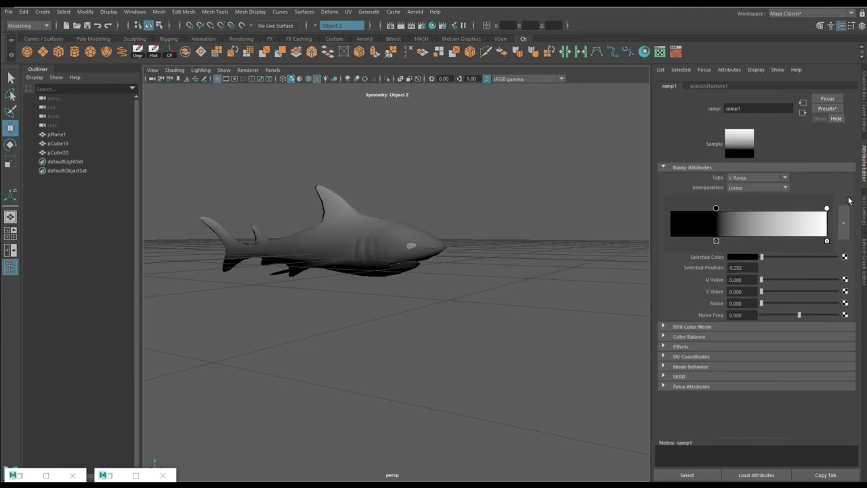
pyautogui.moveTo(827, 205); pyautogui.dragTo(704, 235)
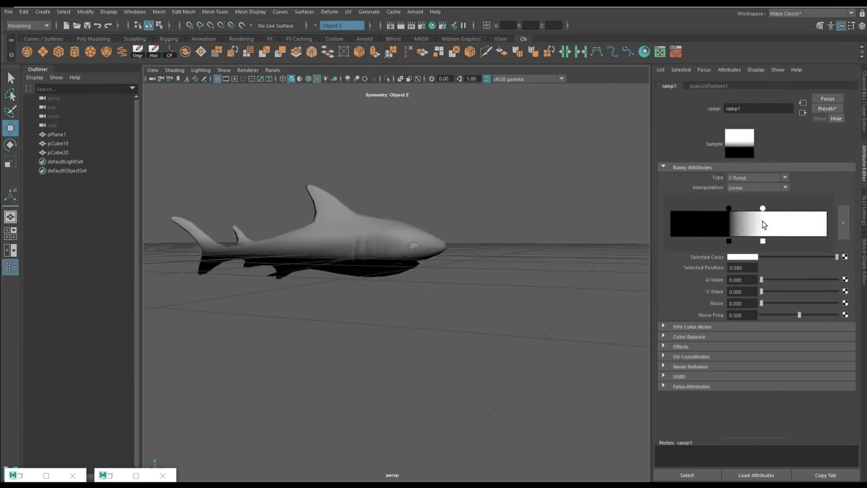
pyautogui.moveTo(768, 208); pyautogui.dragTo(746, 208)
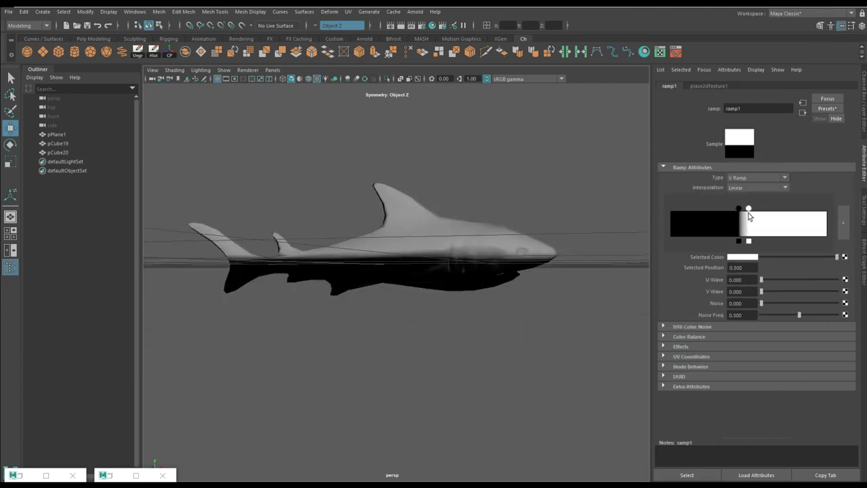
# - Add noise to the ramp boundary and lower Noise Freq to about 0.416
pyautogui.press('f')
pyautogui.keyDown('alt'); pyautogui.moveTo(530, 218); pyautogui.dragTo(504, 230); pyautogui.keyUp('alt')
pyautogui.moveTo(762, 303); pyautogui.dragTo(771, 303)
pyautogui.moveTo(488, 305)
pyautogui.keyDown('alt'); pyautogui.mouseDown()
pyautogui.moveTo(449, 306)
pyautogui.moveTo(628, 309)
pyautogui.mouseUp(); pyautogui.keyUp('alt')
pyautogui.moveTo(771, 303)
pyautogui.mouseDown()
pyautogui.moveTo(782, 303)
pyautogui.moveTo(768, 303)
pyautogui.mouseUp()
pyautogui.keyDown('alt'); pyautogui.moveTo(488, 299); pyautogui.dragTo(434, 301); pyautogui.keyUp('alt')
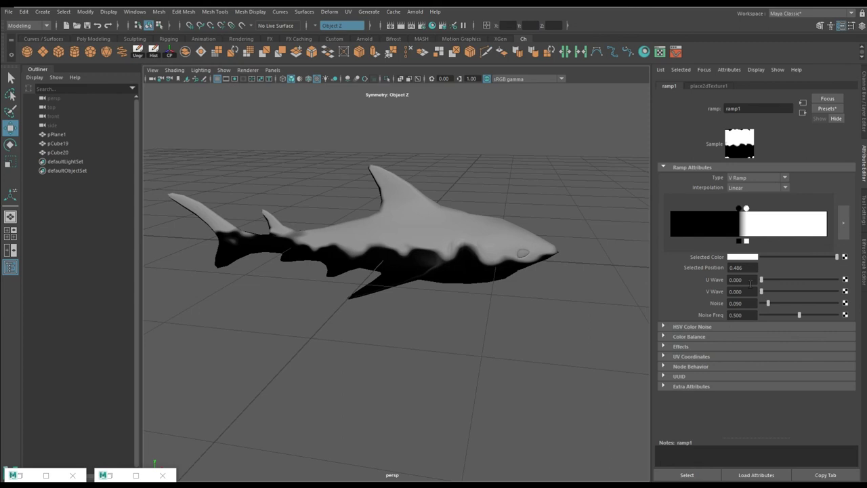
pyautogui.moveTo(788, 313); pyautogui.dragTo(792, 312)
pyautogui.moveTo(454, 313)
pyautogui.keyDown('alt'); pyautogui.mouseDown()
pyautogui.moveTo(428, 319)
pyautogui.moveTo(457, 254)
pyautogui.moveTo(468, 292)
pyautogui.mouseUp(); pyautogui.keyUp('alt')
pyautogui.moveTo(768, 303); pyautogui.dragTo(791, 314)
pyautogui.moveTo(475, 298)
pyautogui.keyDown('alt'); pyautogui.mouseDown()
pyautogui.moveTo(416, 301)
pyautogui.moveTo(542, 298)
pyautogui.mouseUp(); pyautogui.keyUp('alt')
# - Recolour the dark ramp marker lavender purple and tint the white marker pale lavender
pyautogui.click(739, 208)
pyautogui.click(742, 257)
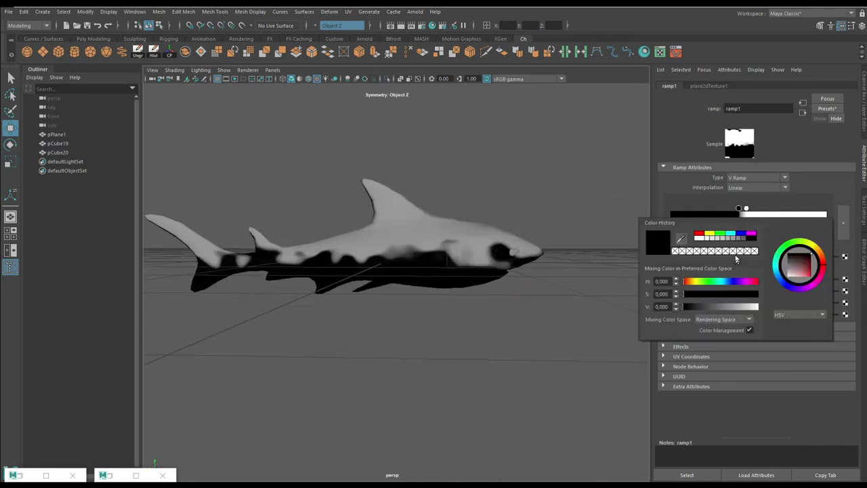
pyautogui.click(741, 233)
pyautogui.click(743, 256)
pyautogui.click(816, 252)
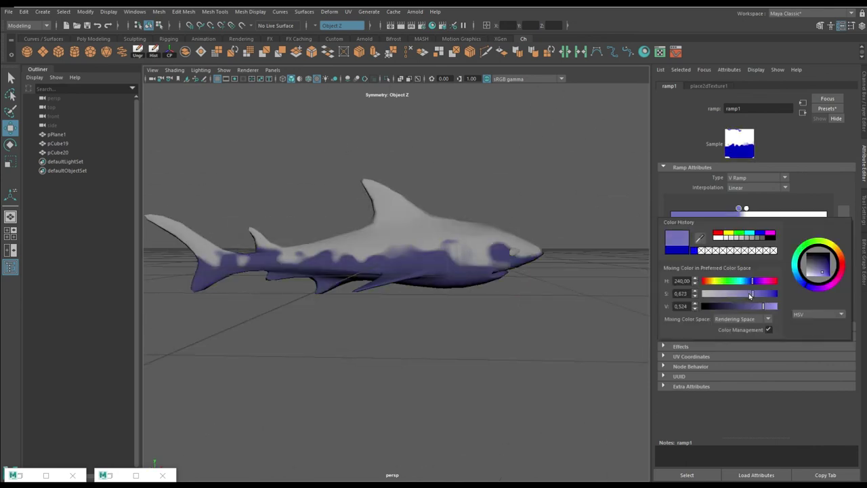
pyautogui.click(746, 208)
pyautogui.click(743, 257)
pyautogui.click(806, 259)
# - Select the shark and zoom in to inspect the three gill slits on its side
pyautogui.moveTo(537, 235)
pyautogui.keyDown('alt'); pyautogui.mouseDown()
pyautogui.moveTo(579, 232)
pyautogui.moveTo(502, 255)
pyautogui.moveTo(393, 232)
pyautogui.mouseUp(); pyautogui.keyUp('alt')
pyautogui.click(517, 268)
pyautogui.click(393, 232)
pyautogui.scroll(3, 392, 241)
pyautogui.scroll(2, 390, 245)
pyautogui.scroll(2, 390, 249)
pyautogui.scroll(2, 390, 248)
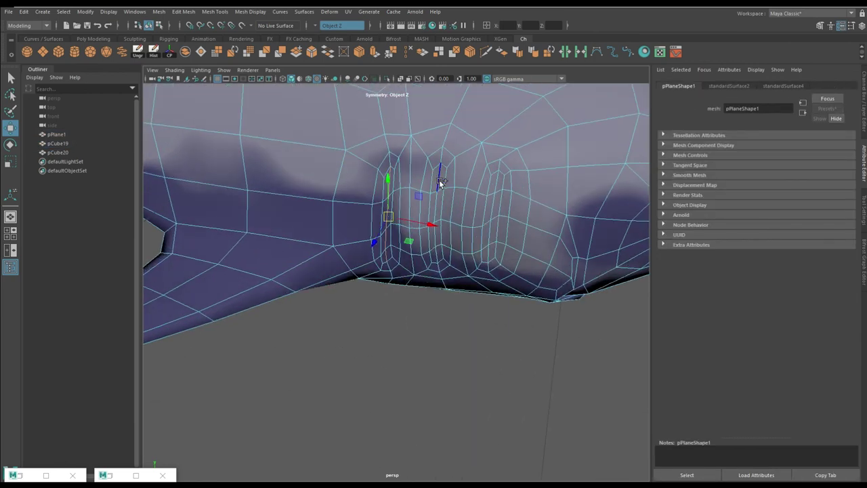
pyautogui.moveTo(494, 246)
pyautogui.keyDown('alt'); pyautogui.mouseDown()
pyautogui.moveTo(490, 271)
pyautogui.moveTo(467, 229)
pyautogui.mouseUp(); pyautogui.keyUp('alt')
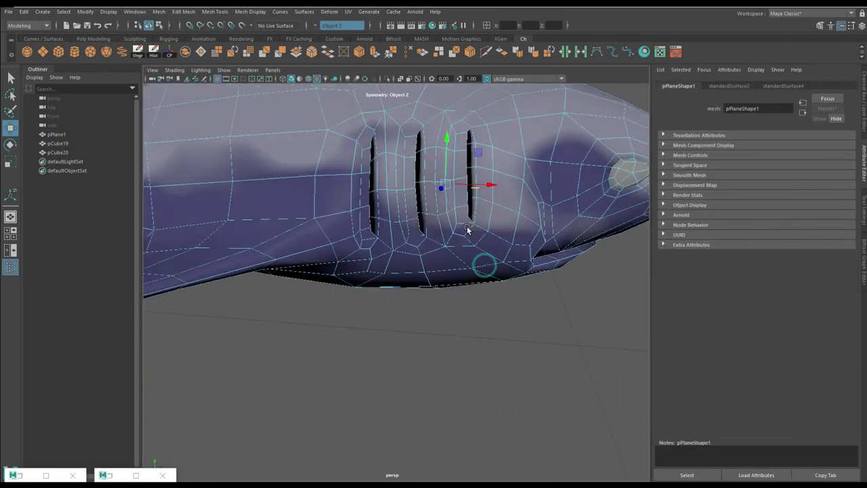